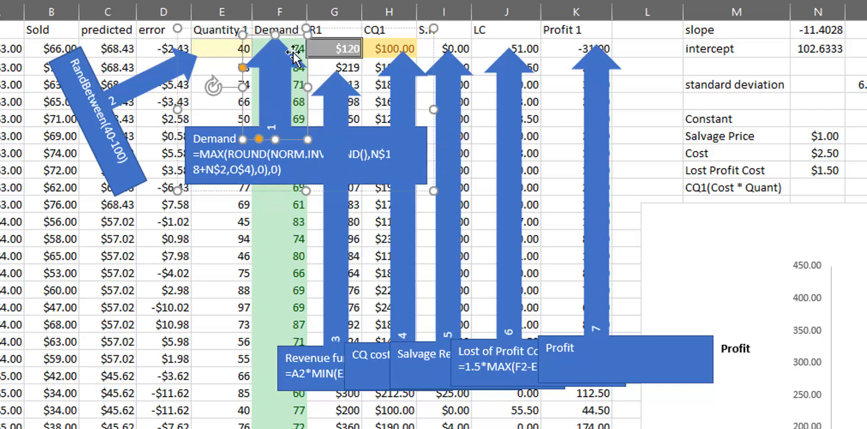
Delete the Demand formula callout and the arrow numbered 1 that points to the Demand column.
{"action": "left_click", "coordinate": [346, 154]}
{"action": "left_click", "coordinate": [247, 132]}
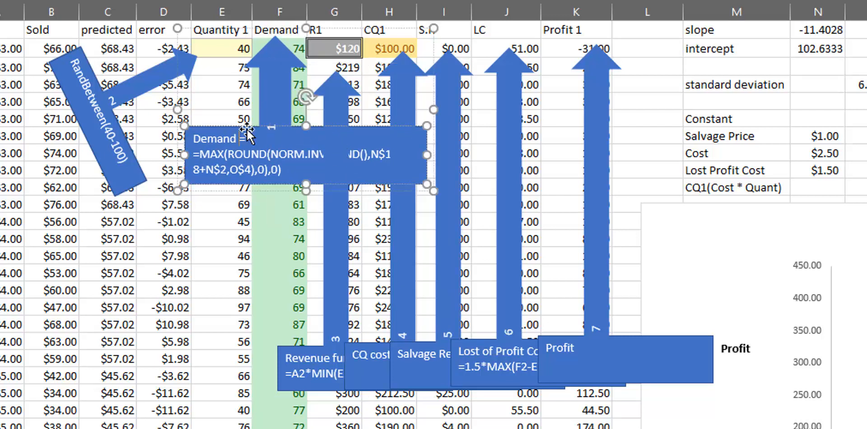
{"action": "left_click_drag", "start_coordinate": [247, 130], "coordinate": [179, 222]}
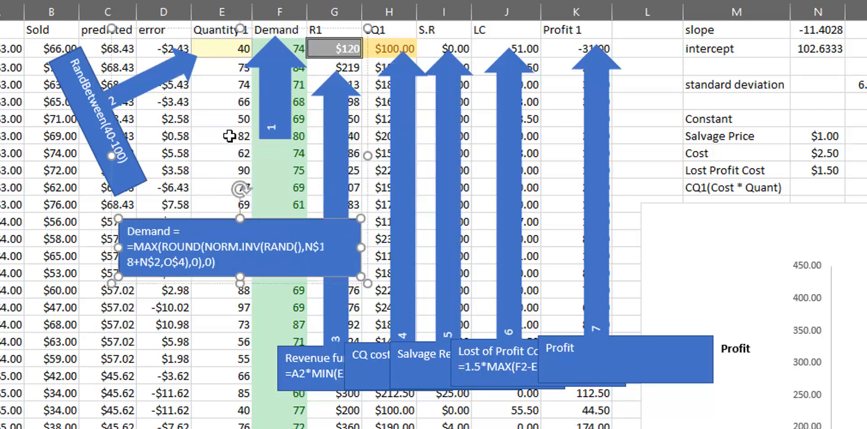
{"action": "key", "text": "Delete"}
{"action": "left_click", "coordinate": [273, 77]}
{"action": "key", "text": "Delete"}
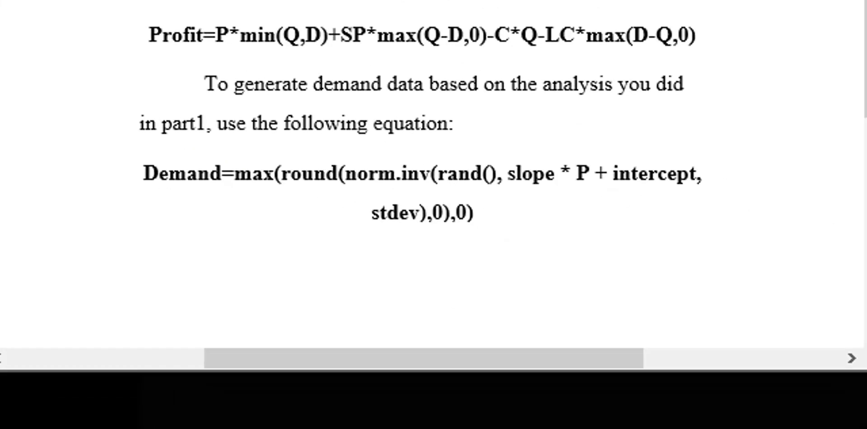
Mark the max and round parts of the demand equation in the snip and compare them with the formula in F2.
{"action": "left_click_drag", "start_coordinate": [239, 196], "coordinate": [278, 182]}
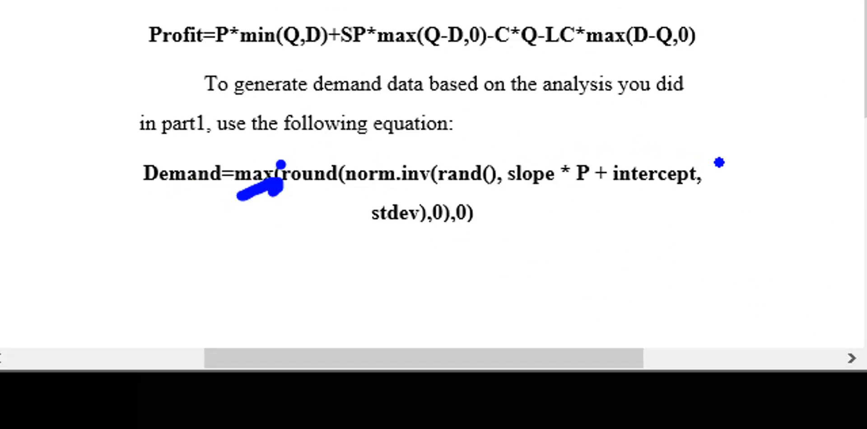
{"action": "left_click_drag", "start_coordinate": [471, 202], "coordinate": [470, 242]}
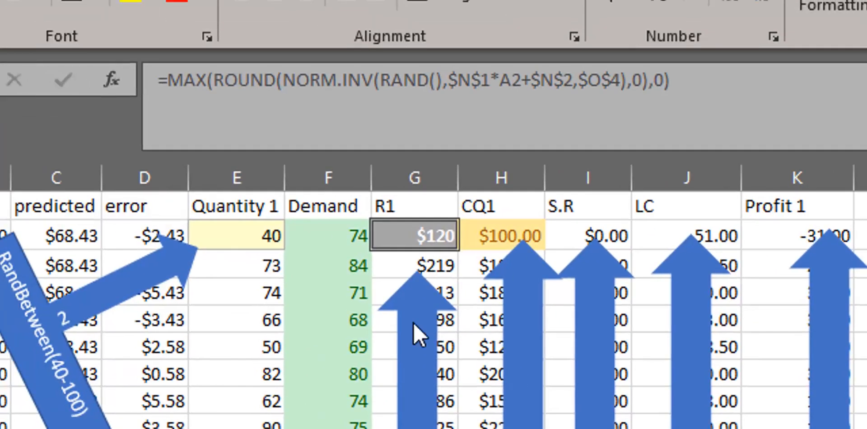
{"action": "left_click", "coordinate": [193, 85]}
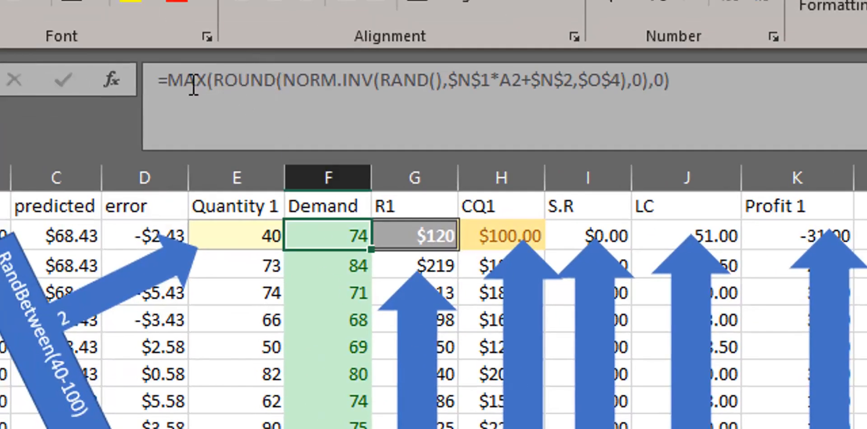
{"action": "left_click_drag", "start_coordinate": [212, 84], "coordinate": [665, 90]}
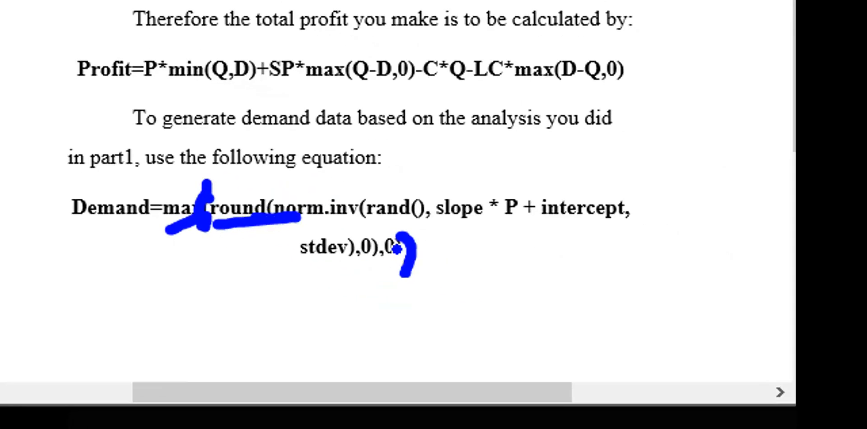
{"action": "mouse_move", "coordinate": [368, 240]}
{"action": "left_mouse_down"}
{"action": "mouse_move", "coordinate": [380, 251]}
{"action": "mouse_move", "coordinate": [373, 266]}
{"action": "left_mouse_up"}
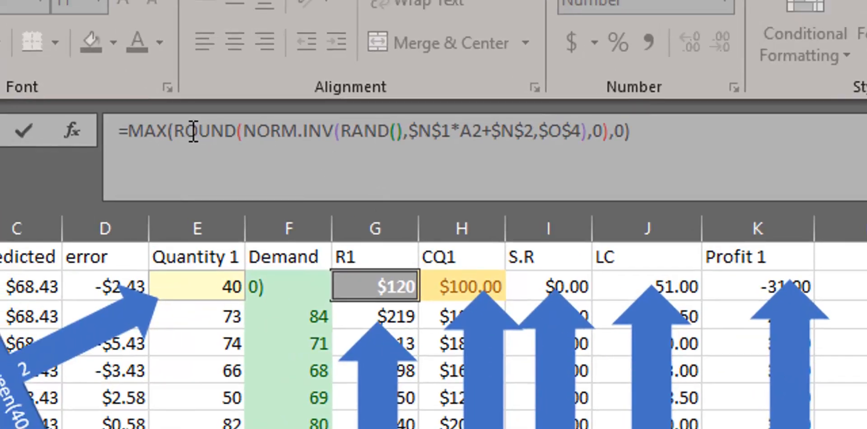
Examine how ROUND and NORM.INV are nested inside MAX in the first Demand cell's formula.
{"action": "left_click_drag", "start_coordinate": [180, 131], "coordinate": [602, 134]}
{"action": "left_click", "coordinate": [244, 131]}
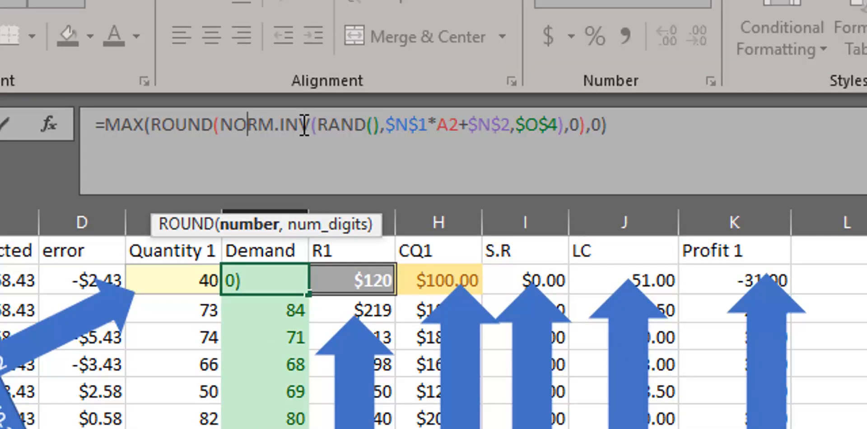
{"action": "left_click", "coordinate": [329, 126]}
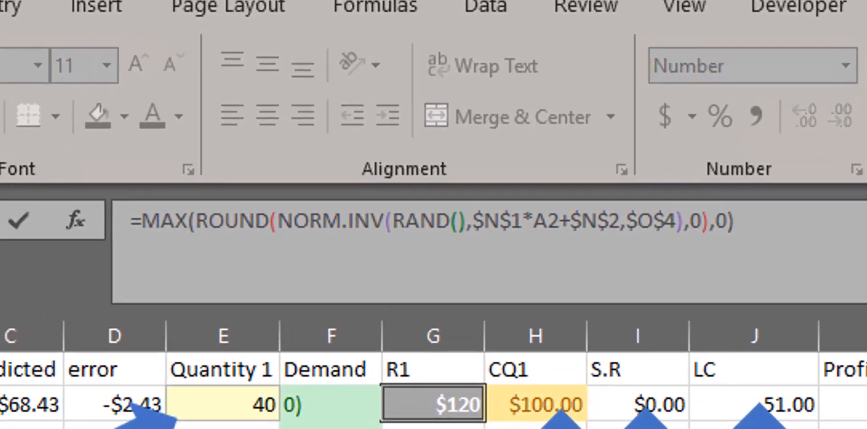
{"action": "key", "text": "Return"}
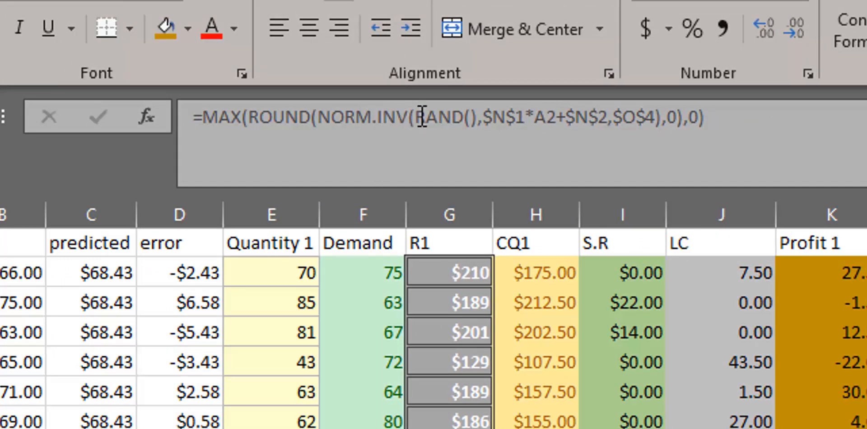
Examine the NORM.INV arguments in the Demand formula: RAND() as probability, $N$1*A2+$N$2 as mean and $O$4 as standard deviation.
{"action": "left_click", "coordinate": [392, 118]}
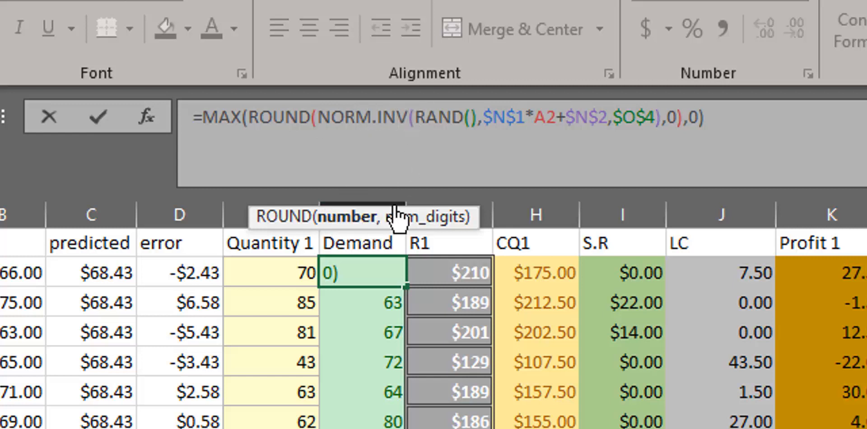
{"action": "left_click_drag", "start_coordinate": [425, 117], "coordinate": [480, 119]}
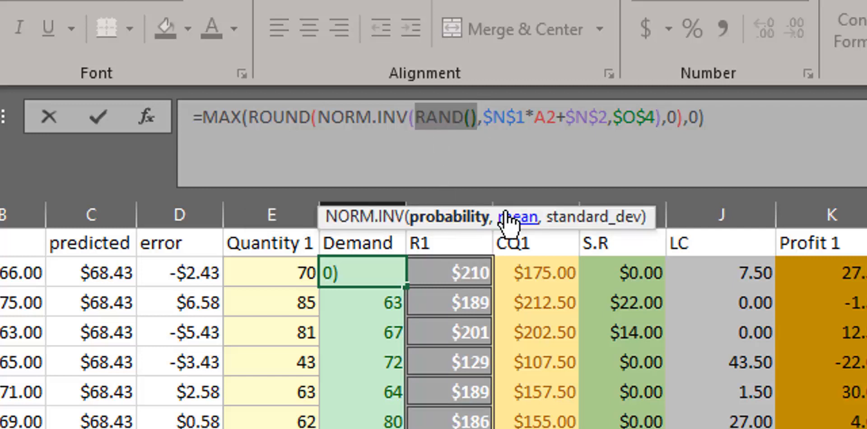
{"action": "left_click_drag", "start_coordinate": [482, 116], "coordinate": [525, 113]}
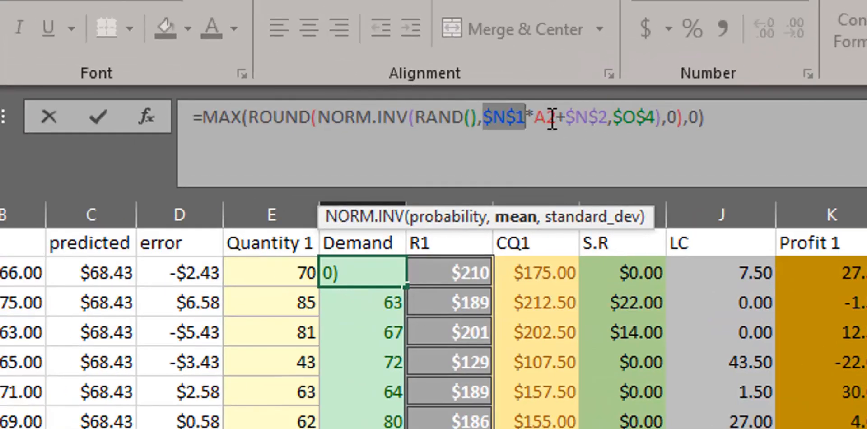
{"action": "left_click", "coordinate": [552, 121]}
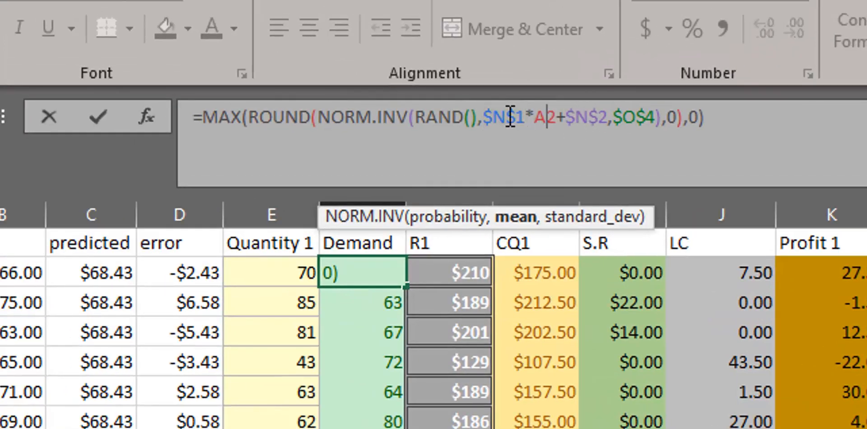
{"action": "left_click_drag", "start_coordinate": [483, 117], "coordinate": [557, 117]}
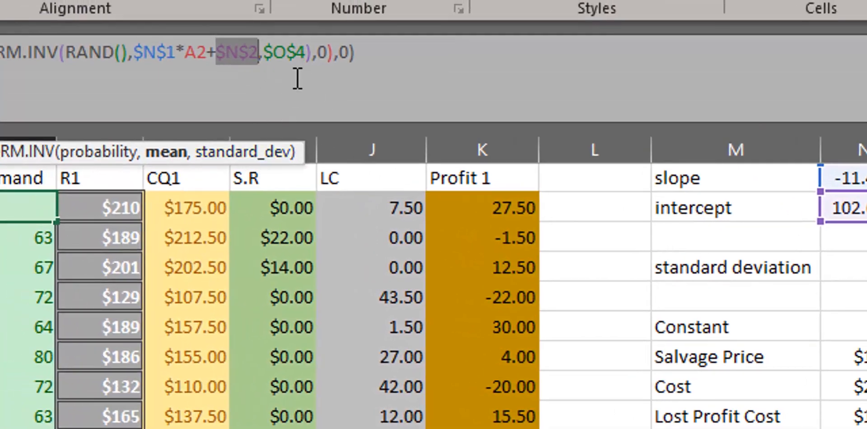
{"action": "left_click", "coordinate": [289, 60]}
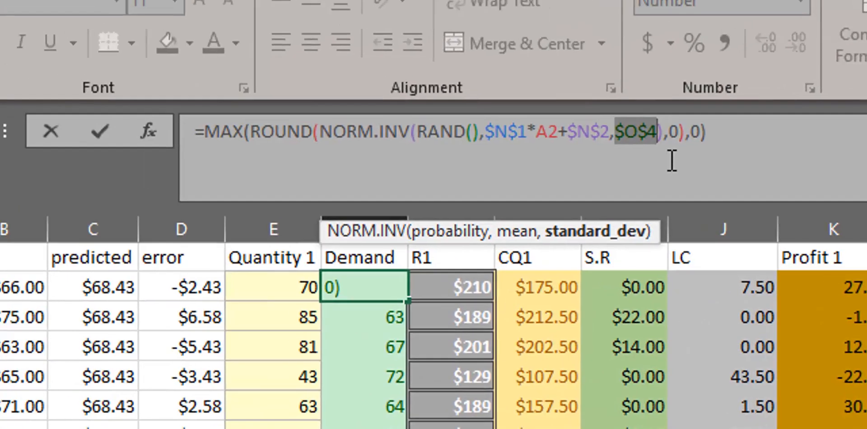
{"action": "left_click", "coordinate": [662, 144]}
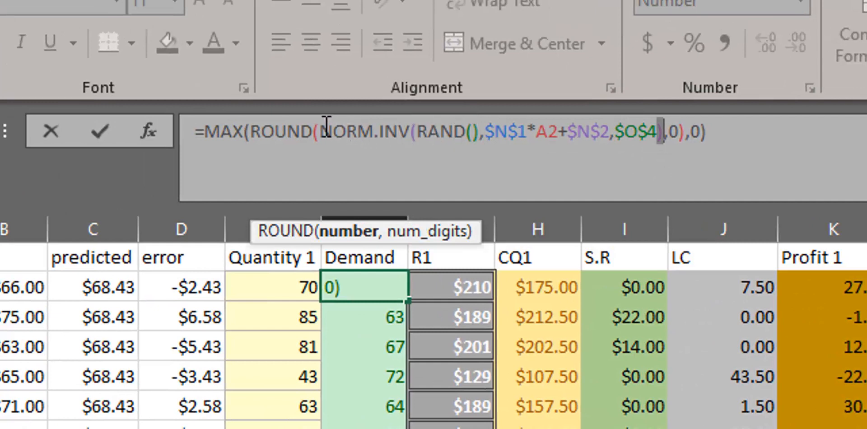
{"action": "left_click_drag", "start_coordinate": [326, 128], "coordinate": [657, 143]}
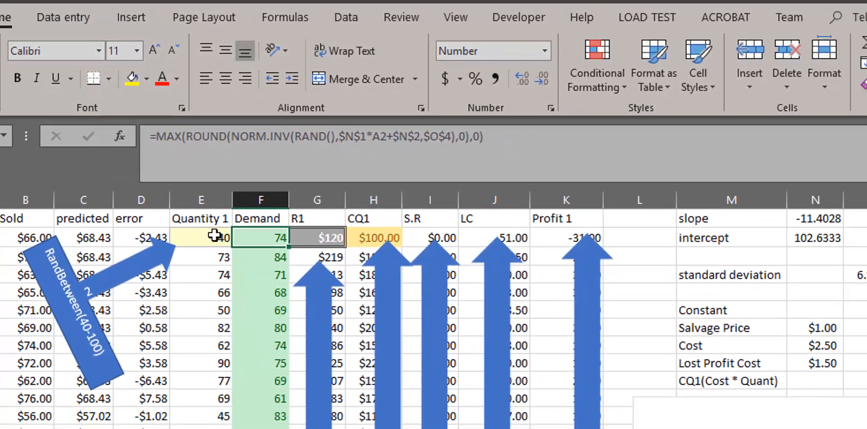
Select the first Quantity 1 cell and draw an ink arrow at the Q in the snip's cost of bread equation.
{"action": "left_click", "coordinate": [217, 278]}
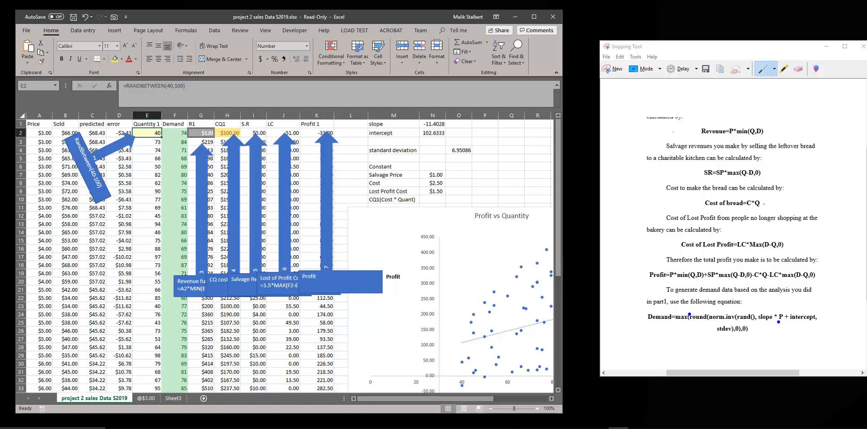
{"action": "left_click", "coordinate": [763, 204]}
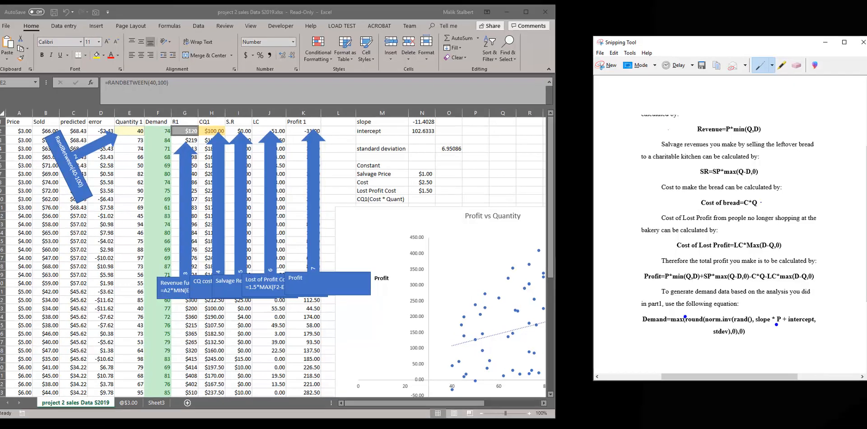
{"action": "left_click_drag", "start_coordinate": [758, 203], "coordinate": [768, 200]}
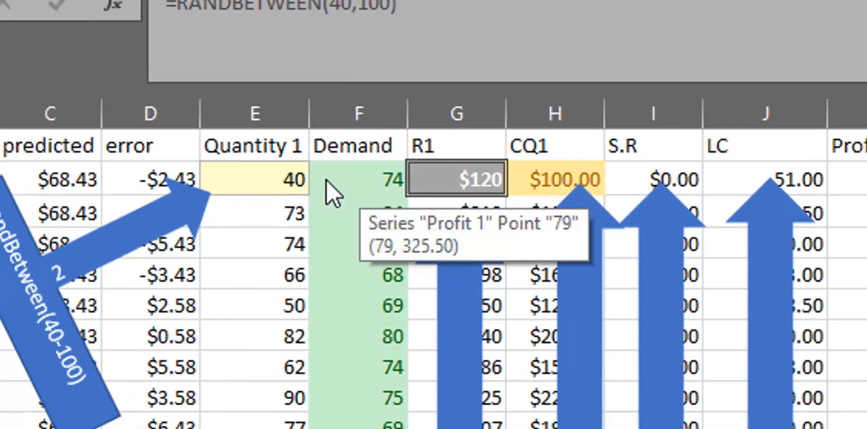
{"action": "left_click", "coordinate": [267, 181]}
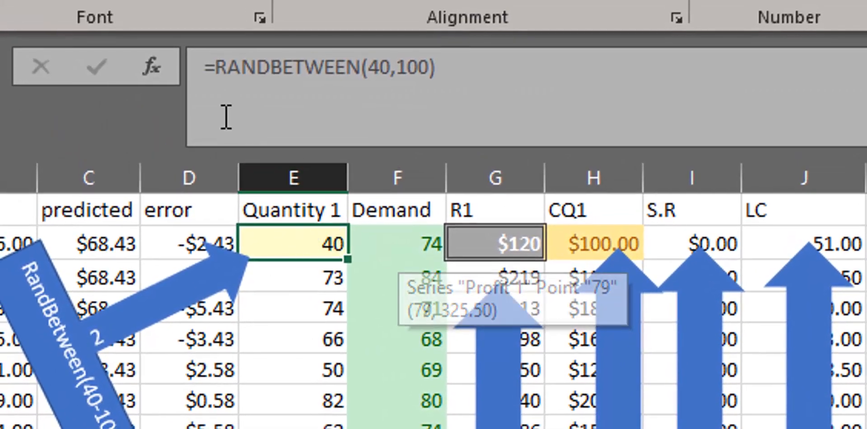
Examine the RANDBETWEEN(40,100) formula and its bottom and top limits in the first Quantity 1 cell.
{"action": "left_click_drag", "start_coordinate": [219, 73], "coordinate": [443, 79]}
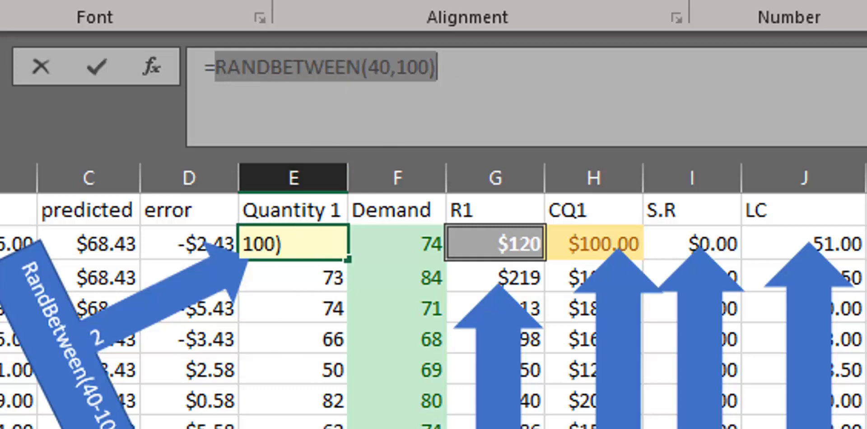
{"action": "left_click", "coordinate": [305, 68]}
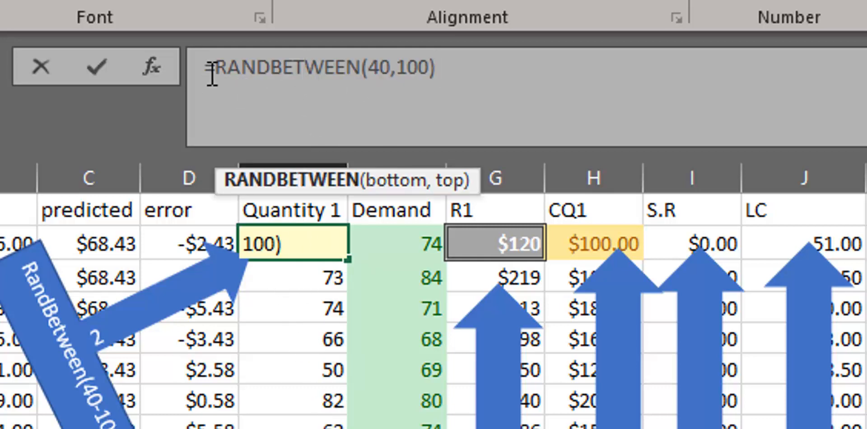
{"action": "left_click_drag", "start_coordinate": [212, 72], "coordinate": [470, 61]}
{"action": "left_click", "coordinate": [382, 70]}
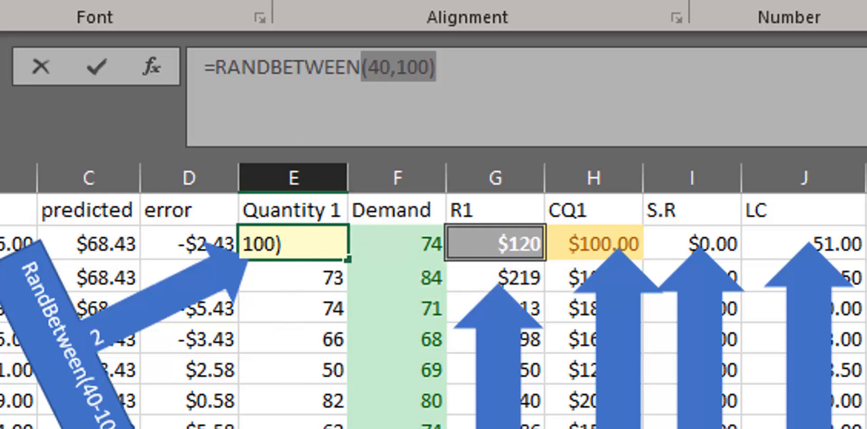
{"action": "key", "text": "Escape"}
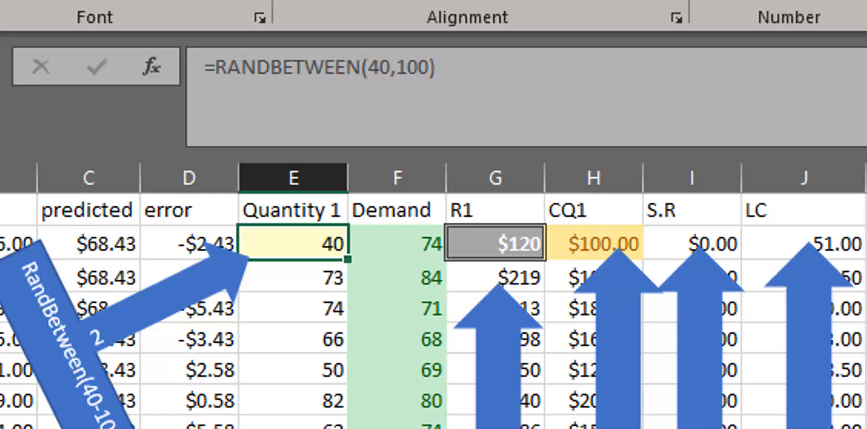
Delete the RandBetween(40-100) callout together with the arrow numbered 2 that points to the Quantity 1 column.
{"action": "left_click", "coordinate": [97, 319]}
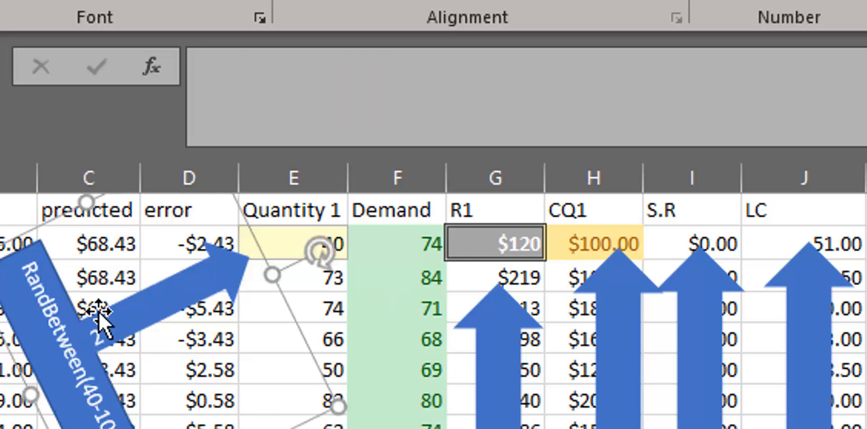
{"action": "left_click_drag", "start_coordinate": [182, 273], "coordinate": [248, 245]}
{"action": "key", "text": "Delete"}
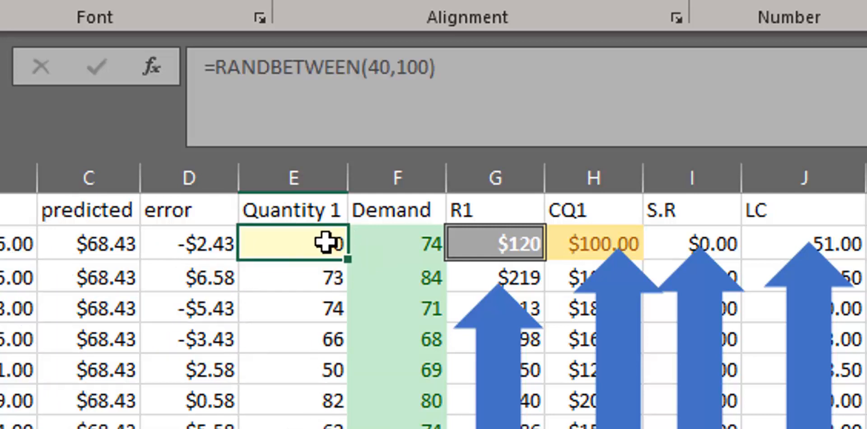
{"action": "left_click_drag", "start_coordinate": [510, 75], "coordinate": [194, 60]}
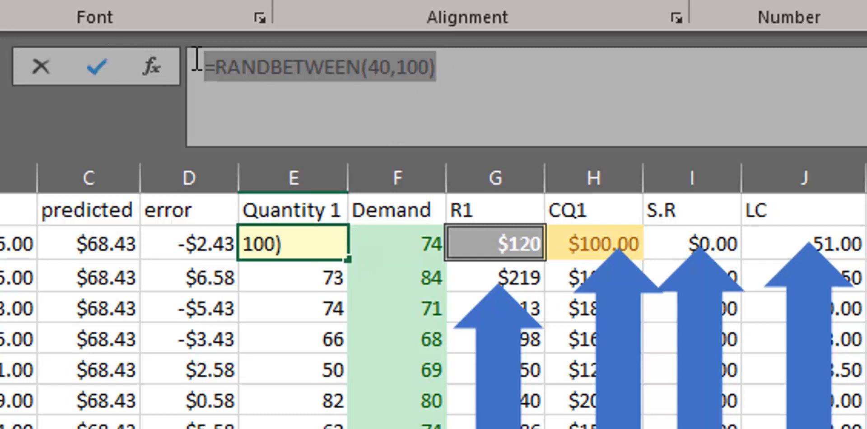
{"action": "type", "text": "="}
{"action": "left_click", "coordinate": [405, 240]}
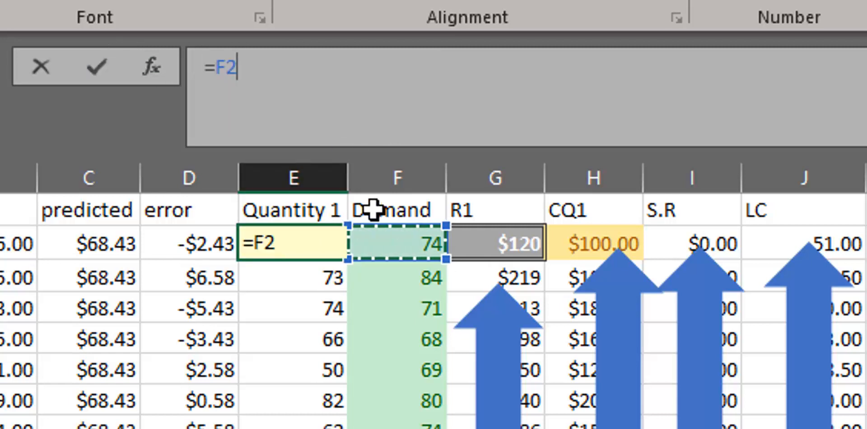
{"action": "key", "text": "Escape"}
Review the MAX formula in F2 and fill it down the Demand column.
{"action": "left_click", "coordinate": [418, 217]}
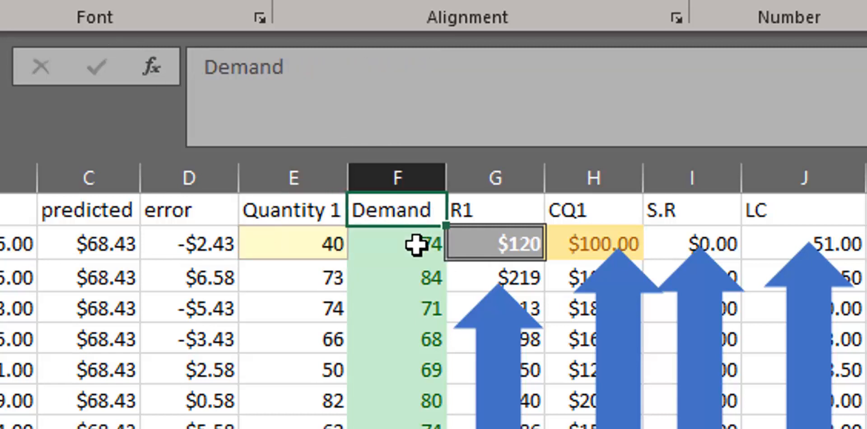
{"action": "left_click", "coordinate": [413, 240]}
{"action": "left_click_drag", "start_coordinate": [737, 104], "coordinate": [39, 58]}
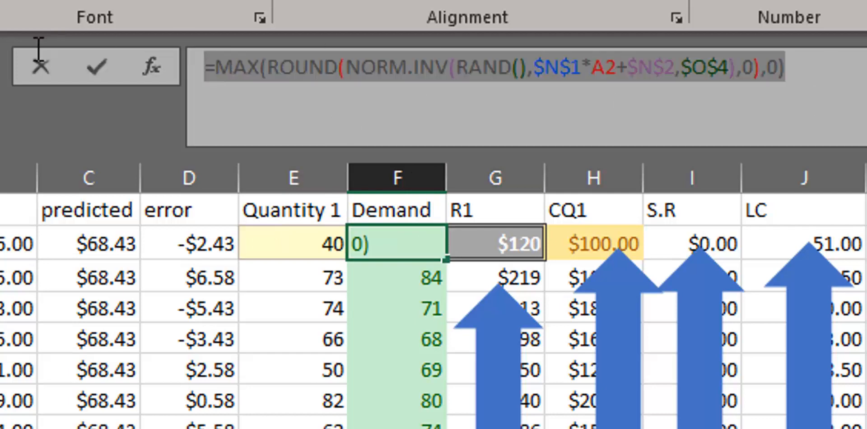
{"action": "key", "text": "Escape"}
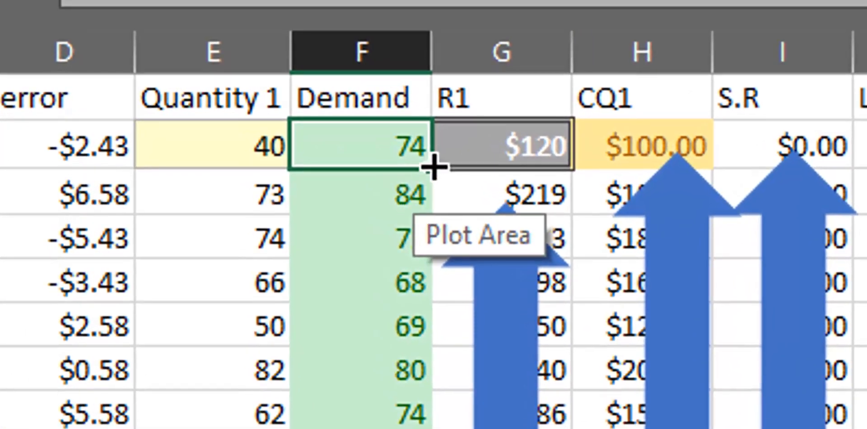
{"action": "left_click_drag", "start_coordinate": [431, 178], "coordinate": [429, 428]}
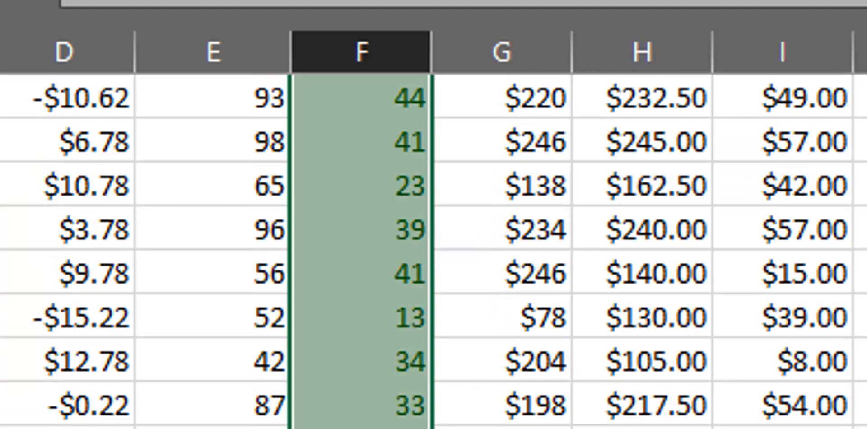
Fill the RANDBETWEEN(40,100) formula from E2 down the whole Quantity 1 column.
{"action": "scroll", "coordinate": [433, 251], "scroll_direction": "up", "scroll_amount": 15}
{"action": "left_click", "coordinate": [208, 136]}
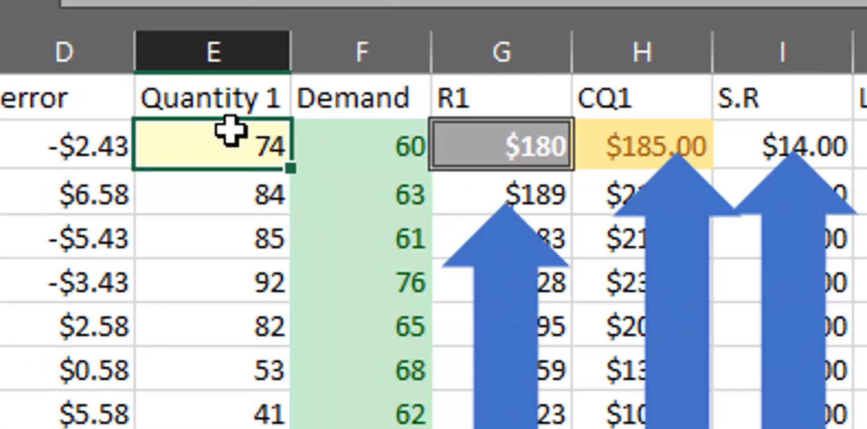
{"action": "left_click_drag", "start_coordinate": [292, 170], "coordinate": [223, 428]}
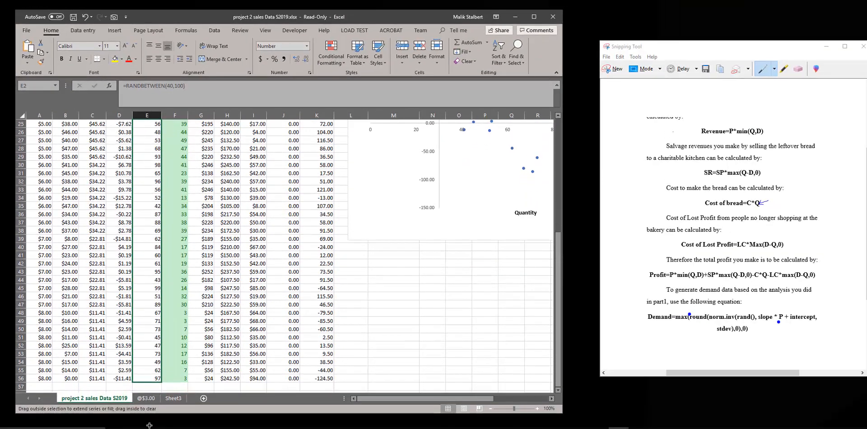
{"action": "left_click_drag", "start_coordinate": [149, 425], "coordinate": [154, 378]}
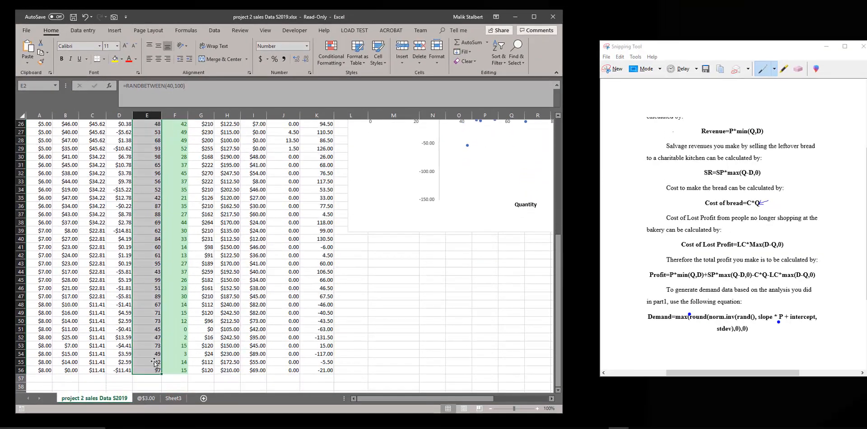
{"action": "scroll", "coordinate": [150, 282], "scroll_direction": "up", "scroll_amount": 8}
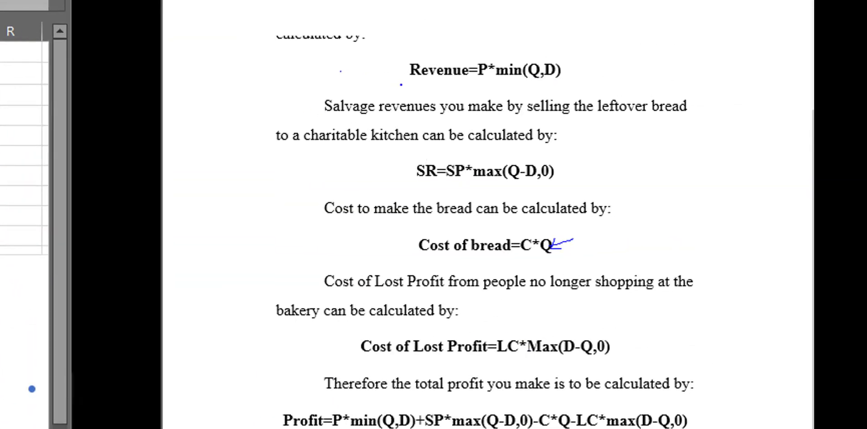
Circle the Revenue=P*min(Q,D) equation in ink in the snip and compare it with the formula in G2.
{"action": "mouse_move", "coordinate": [591, 90]}
{"action": "left_mouse_down"}
{"action": "mouse_move", "coordinate": [475, 88]}
{"action": "mouse_move", "coordinate": [373, 55]}
{"action": "mouse_move", "coordinate": [592, 64]}
{"action": "mouse_move", "coordinate": [570, 89]}
{"action": "left_mouse_up"}
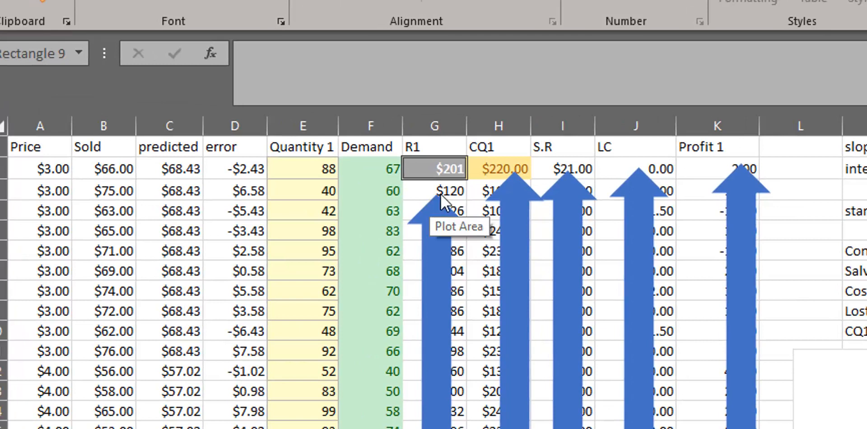
{"action": "left_click", "coordinate": [452, 160]}
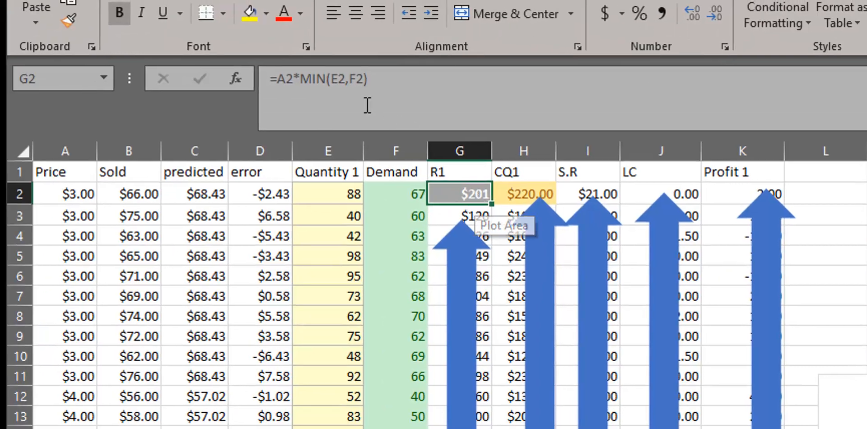
{"action": "left_click", "coordinate": [286, 77]}
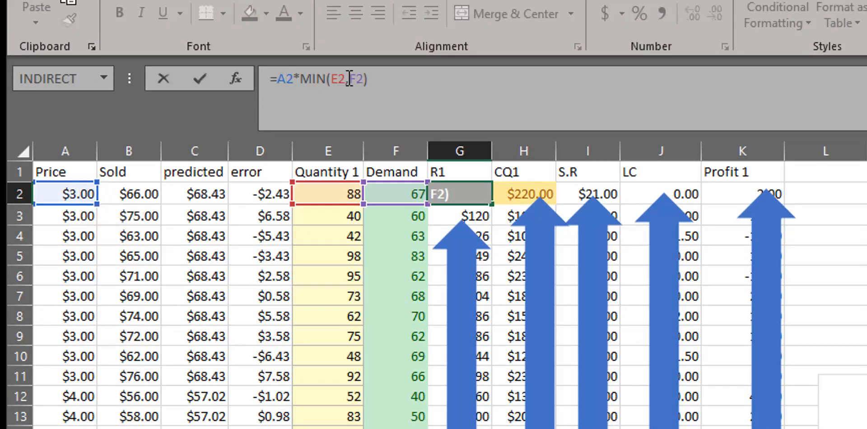
{"action": "key", "text": "alt+Tab"}
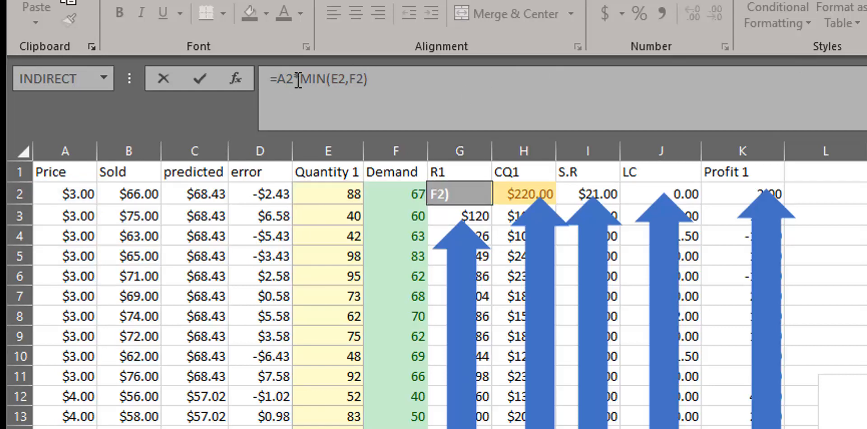
{"action": "key", "text": "alt+Tab"}
Examine the quantity and demand arguments of the MIN function in the first R1 cell.
{"action": "left_click", "coordinate": [333, 82]}
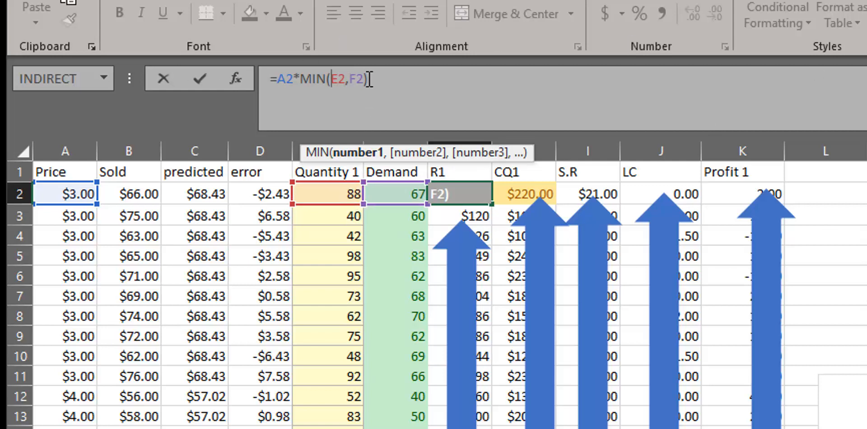
{"action": "left_click", "coordinate": [357, 79]}
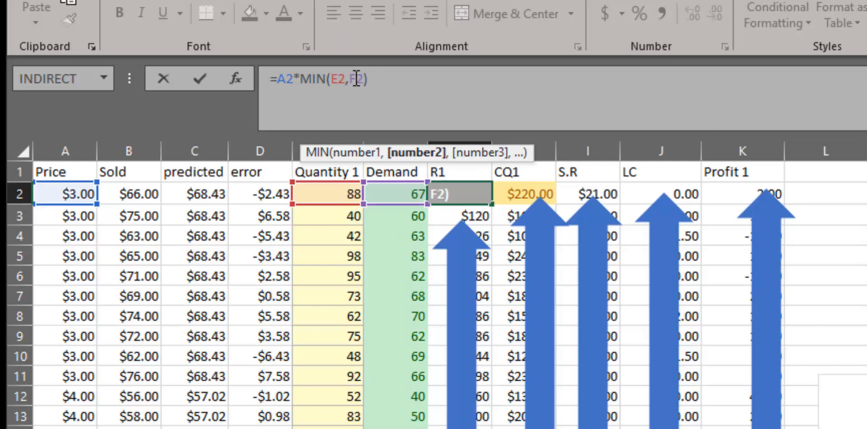
{"action": "key", "text": "ctrl+Return"}
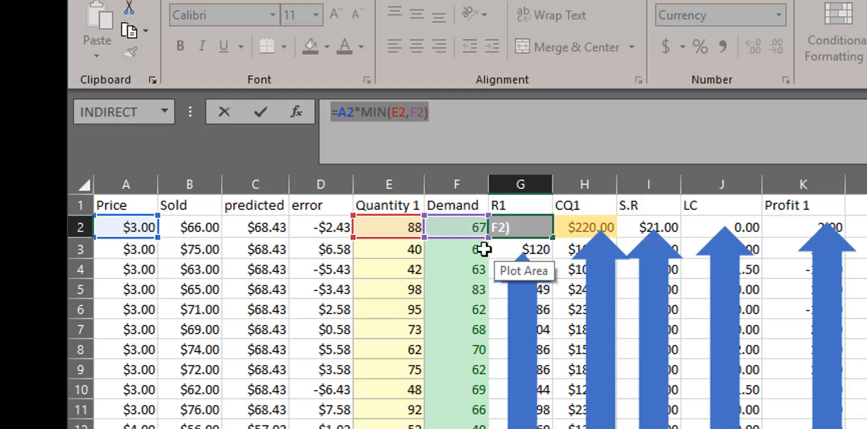
{"action": "key", "text": "Escape"}
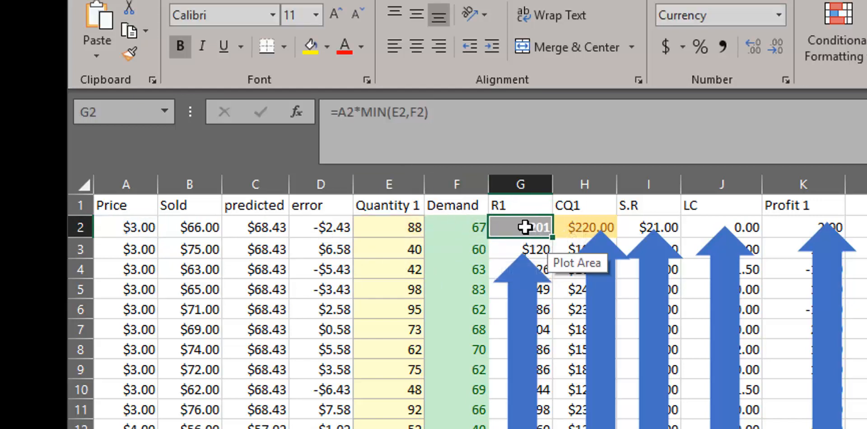
{"action": "left_click", "coordinate": [457, 126]}
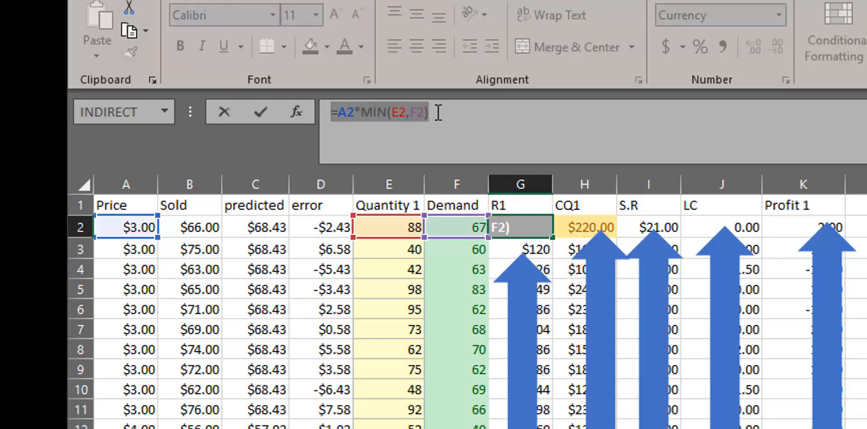
{"action": "key", "text": "Return"}
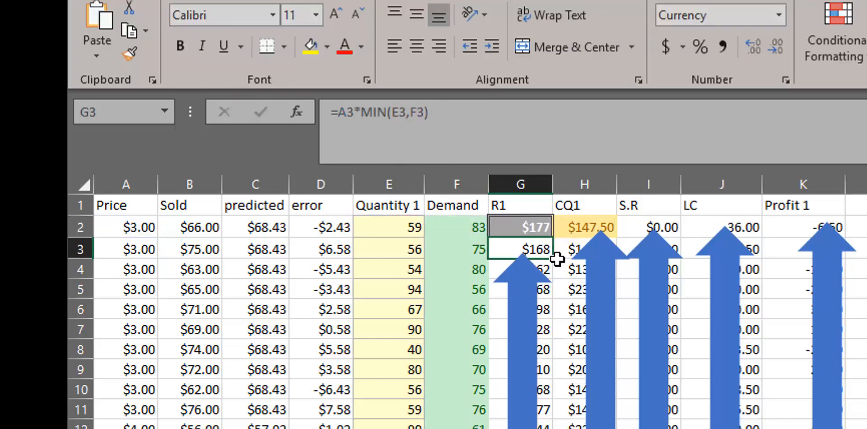
Fill the =A2*MIN(E2,F2) formula from G2 down the R1 column.
{"action": "left_click", "coordinate": [549, 227]}
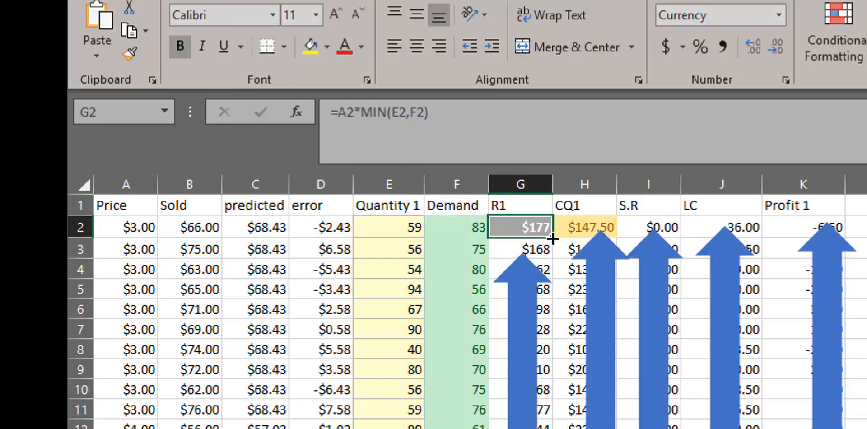
{"action": "left_click_drag", "start_coordinate": [552, 237], "coordinate": [551, 428]}
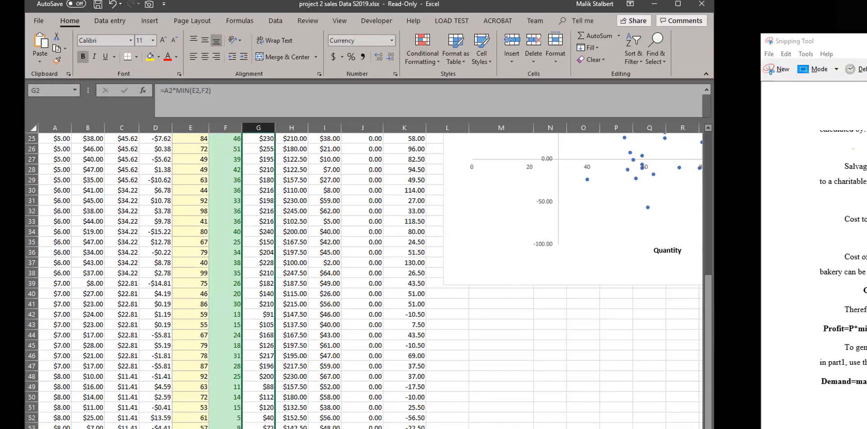
{"action": "left_click_drag", "start_coordinate": [273, 428], "coordinate": [210, 379]}
{"action": "scroll", "coordinate": [214, 269], "scroll_direction": "up", "scroll_amount": 8}
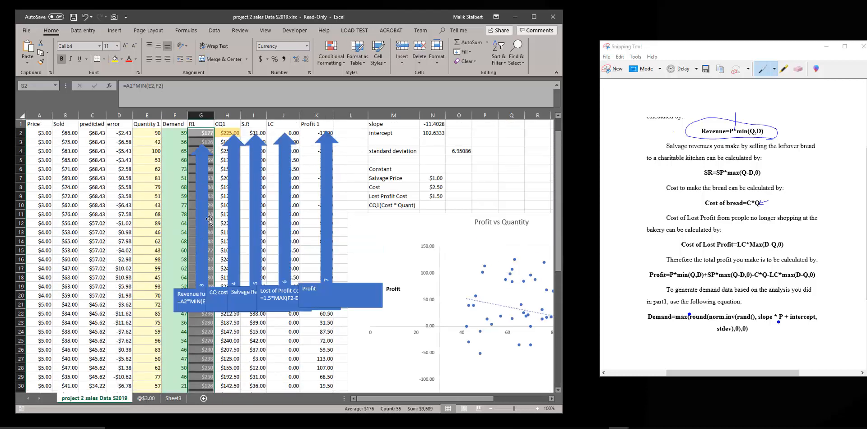
Delete the revenue function callout together with the arrow numbered 3 that points to the R1 column.
{"action": "left_click", "coordinate": [201, 157]}
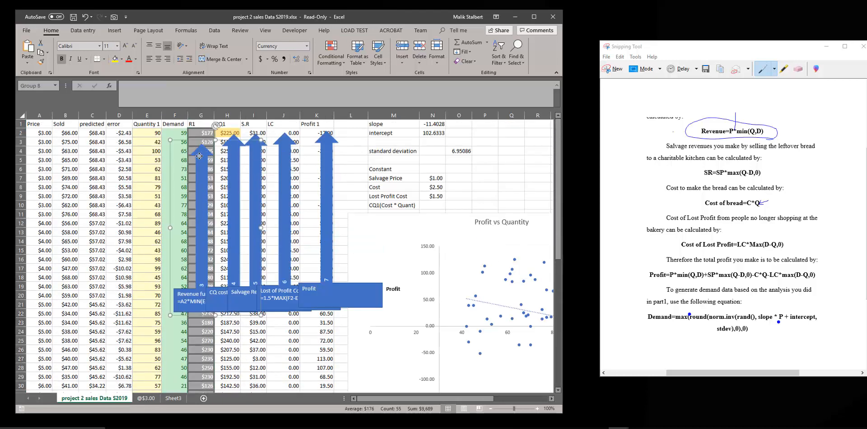
{"action": "left_click", "coordinate": [199, 156]}
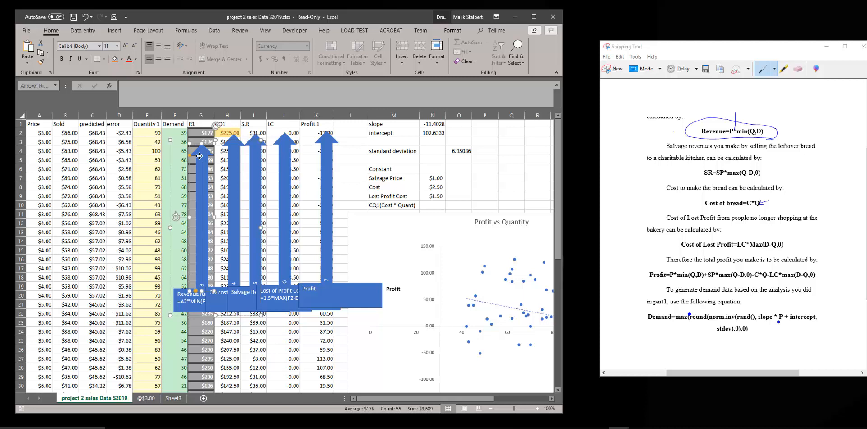
{"action": "key", "text": "Delete"}
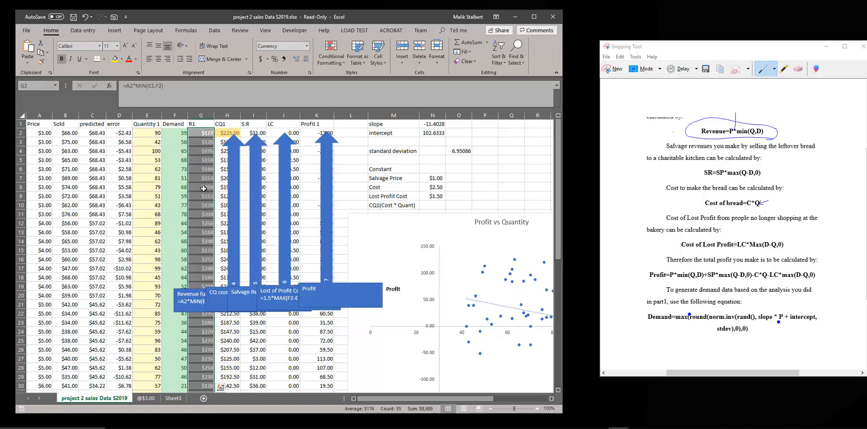
{"action": "left_click", "coordinate": [187, 308]}
{"action": "key", "text": "Delete"}
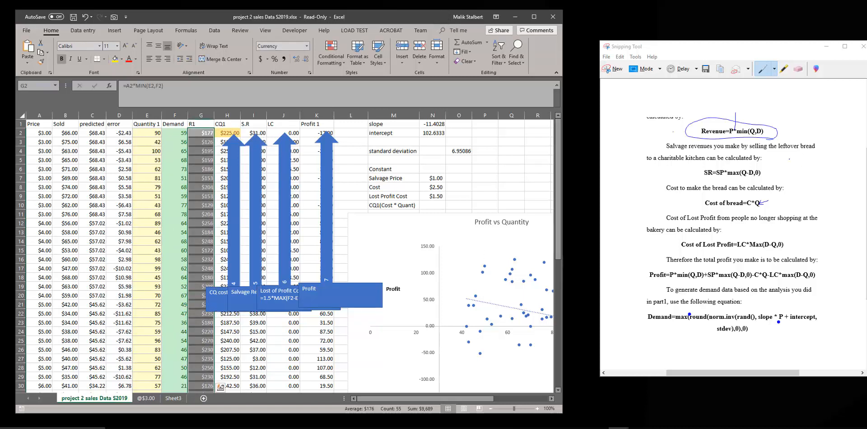
Select the CQ cost callout and mark the Cost of bread=C*Q equation in ink in the snip.
{"action": "key", "text": "alt+Tab"}
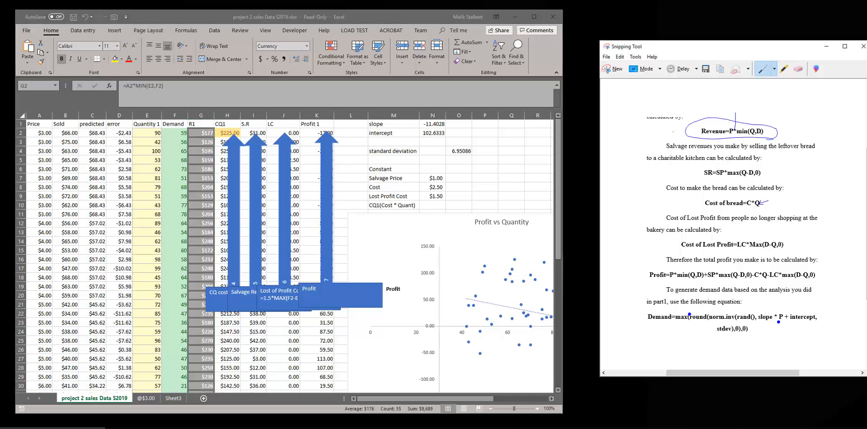
{"action": "left_click", "coordinate": [217, 299]}
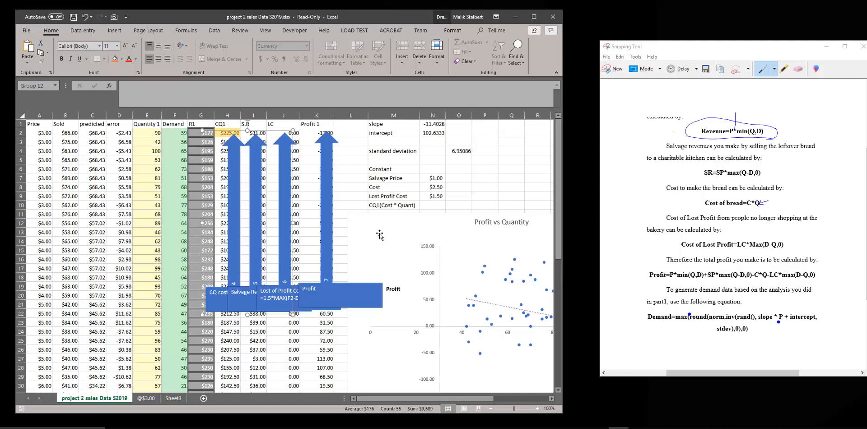
{"action": "left_click", "coordinate": [216, 299]}
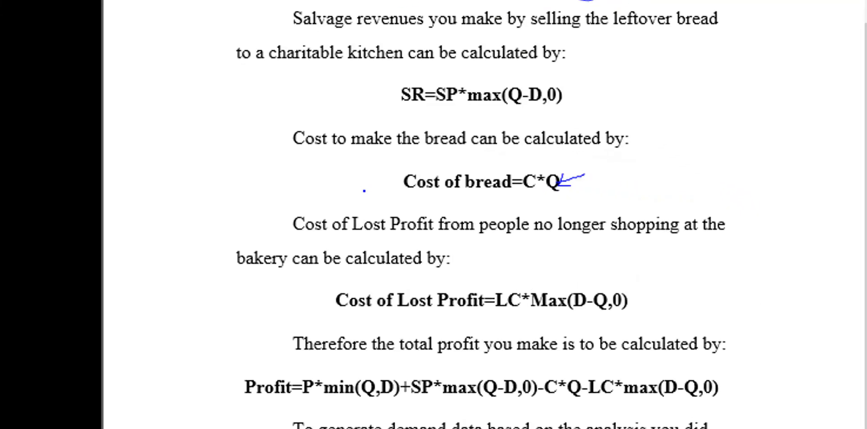
{"action": "mouse_move", "coordinate": [698, 208]}
{"action": "left_mouse_down"}
{"action": "mouse_move", "coordinate": [746, 214]}
{"action": "mouse_move", "coordinate": [768, 194]}
{"action": "left_mouse_up"}
{"action": "mouse_move", "coordinate": [497, 142]}
{"action": "left_mouse_down"}
{"action": "mouse_move", "coordinate": [261, 193]}
{"action": "mouse_move", "coordinate": [336, 230]}
{"action": "left_mouse_up"}
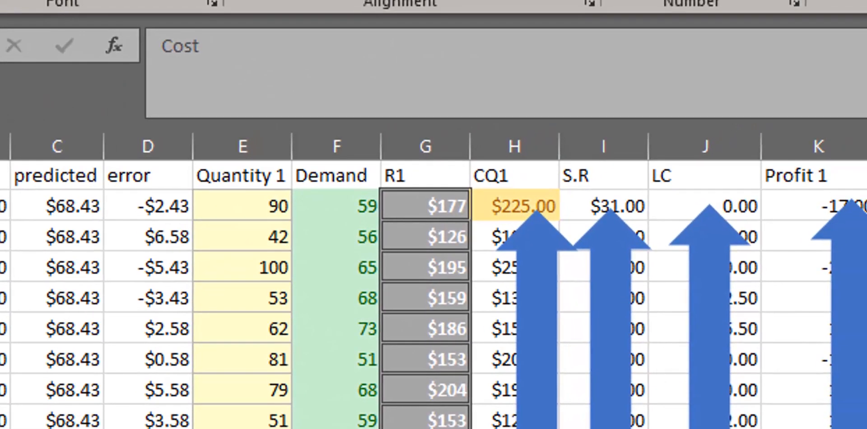
Examine the =2.5*E2 formula in the first CQ1 cell, highlighting its 2.5 cost constant.
{"action": "left_click", "coordinate": [515, 204]}
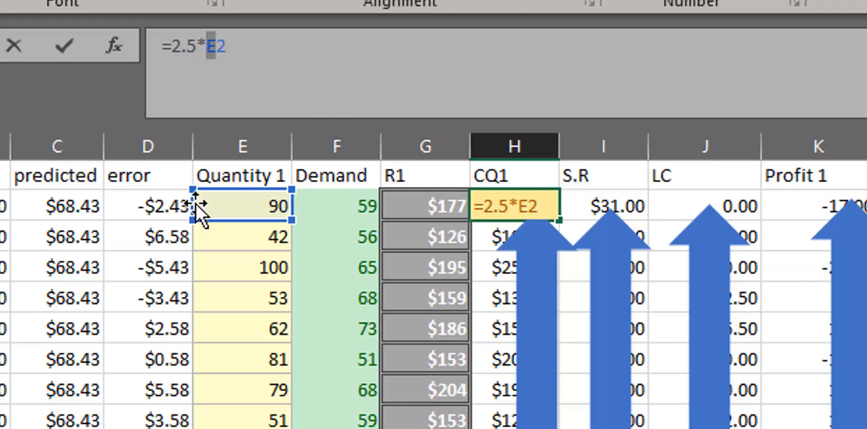
{"action": "key", "text": "ctrl+Return"}
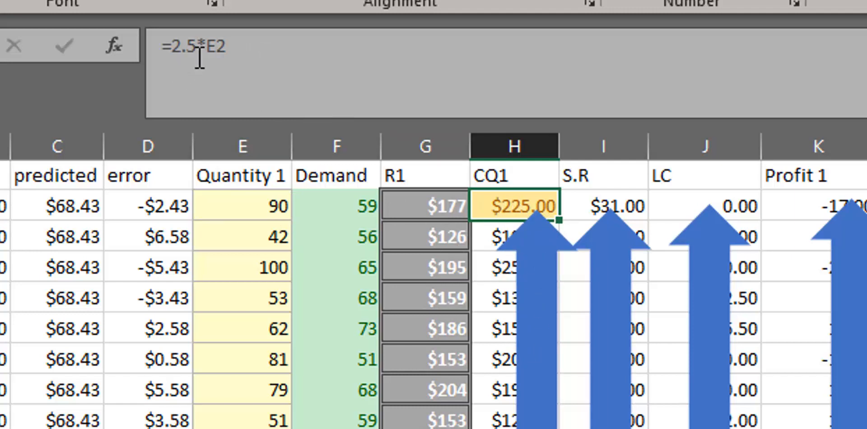
{"action": "left_click", "coordinate": [172, 47]}
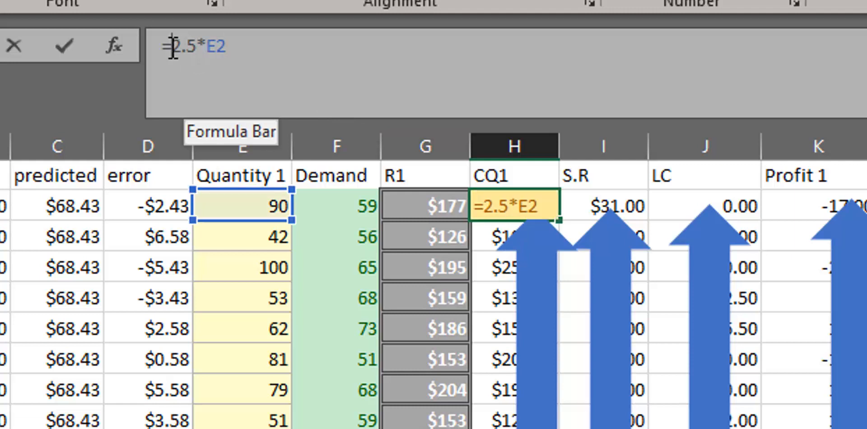
{"action": "left_click_drag", "start_coordinate": [172, 46], "coordinate": [194, 47]}
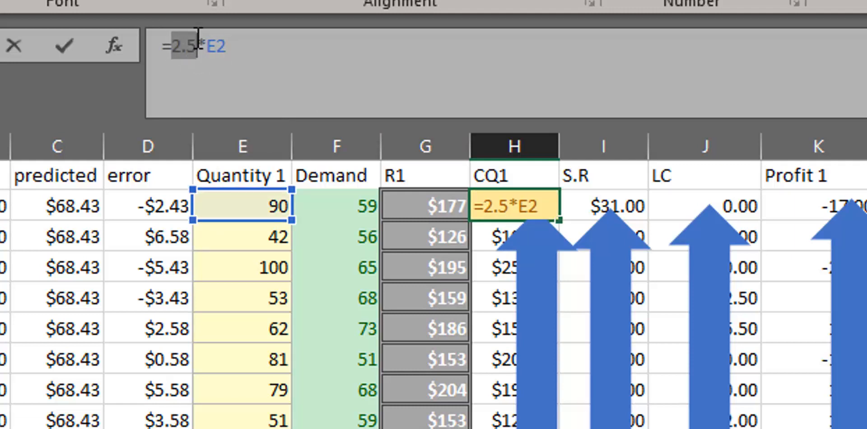
{"action": "key", "text": "Escape"}
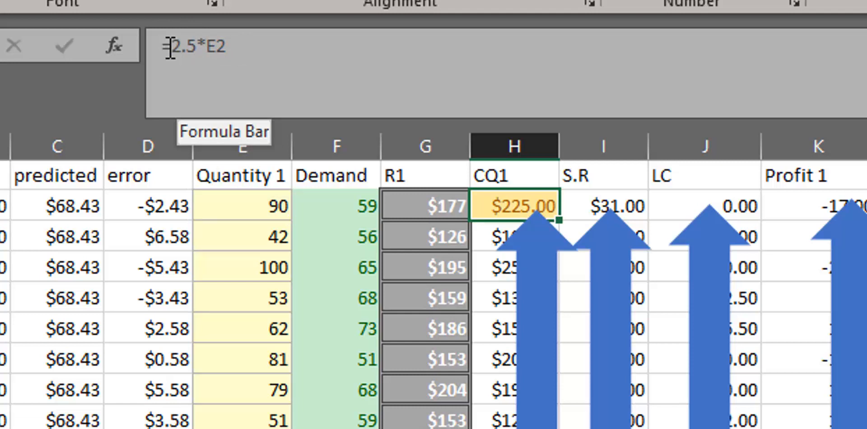
Replace the 2.5 constant in the H2 formula with a reference to the Cost cell N8.
{"action": "left_click", "coordinate": [196, 45]}
{"action": "mouse_move", "coordinate": [199, 45]}
{"action": "left_mouse_down"}
{"action": "mouse_move", "coordinate": [174, 46]}
{"action": "mouse_move", "coordinate": [199, 47]}
{"action": "left_mouse_up"}
{"action": "double_click", "coordinate": [204, 74]}
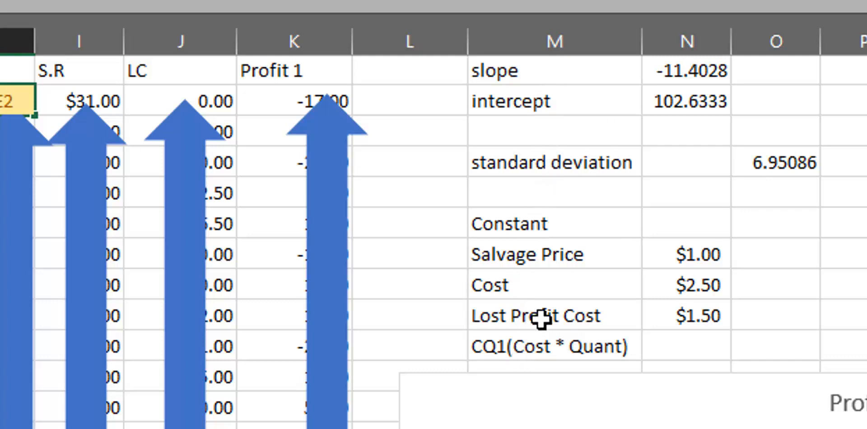
{"action": "left_click", "coordinate": [703, 289]}
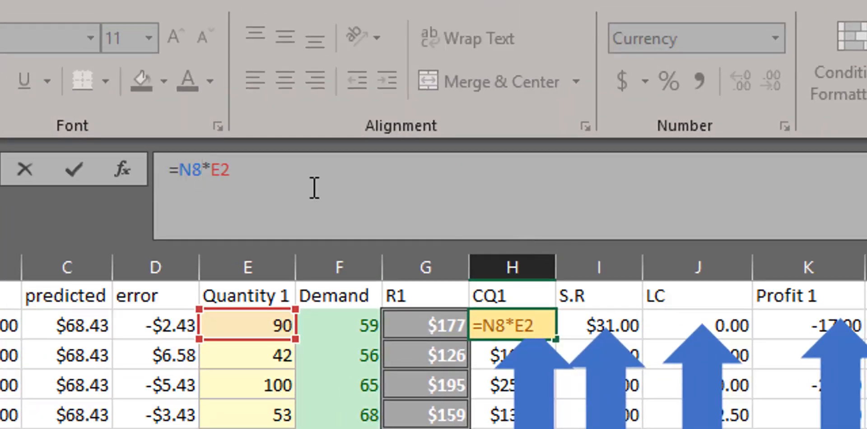
Make the Cost reference in H2 absolute so the formula reads =$N$8*E2, and reselect the cell.
{"action": "left_click", "coordinate": [165, 162]}
{"action": "type", "text": "$"}
{"action": "left_click", "coordinate": [201, 173]}
{"action": "type", "text": "$"}
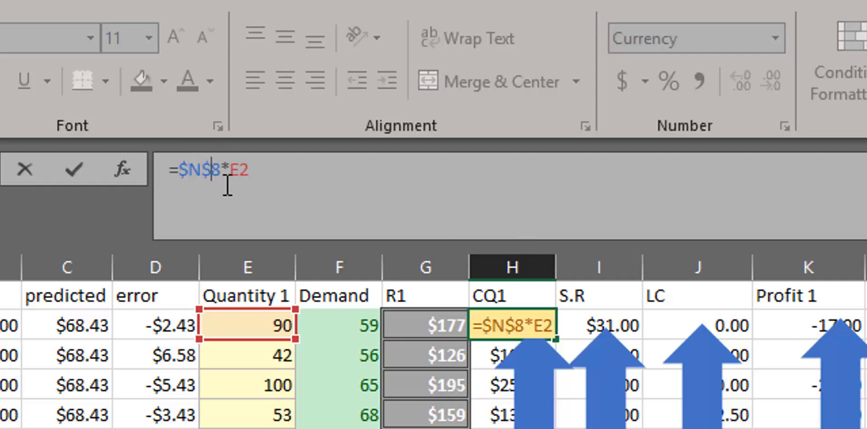
{"action": "key", "text": "Return"}
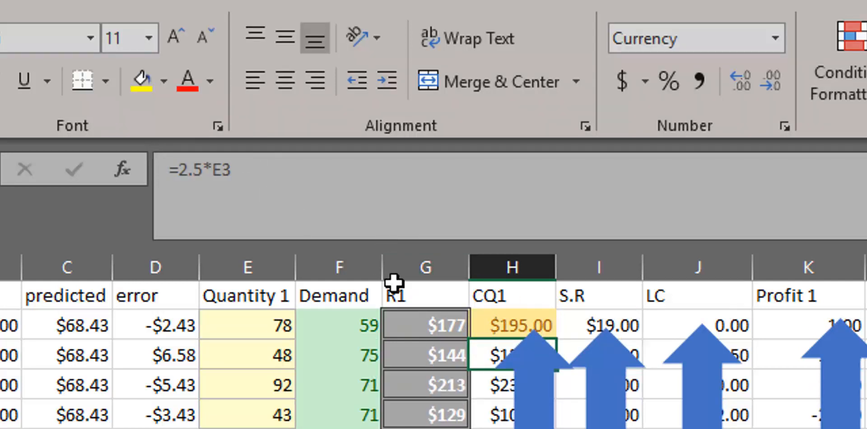
{"action": "left_click", "coordinate": [521, 324]}
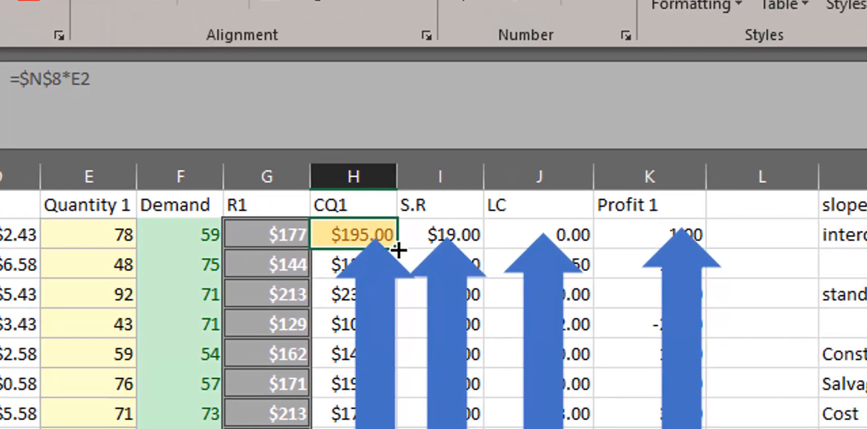
Delete the arrow callout covering the CQ1 column and fill the H2 cost formula down the column.
{"action": "left_click", "coordinate": [363, 394]}
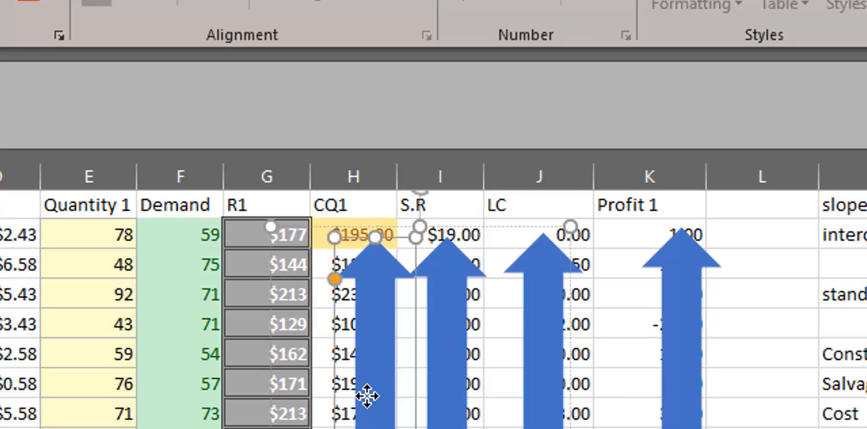
{"action": "key", "text": "Delete"}
{"action": "left_click", "coordinate": [447, 394]}
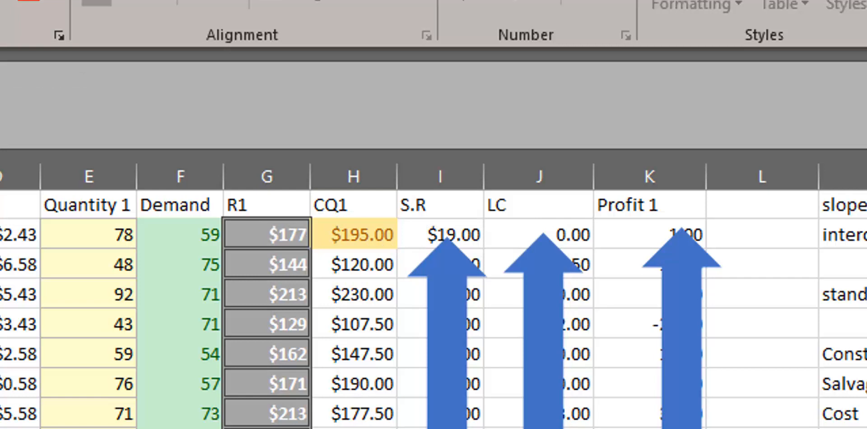
{"action": "key", "text": "Escape"}
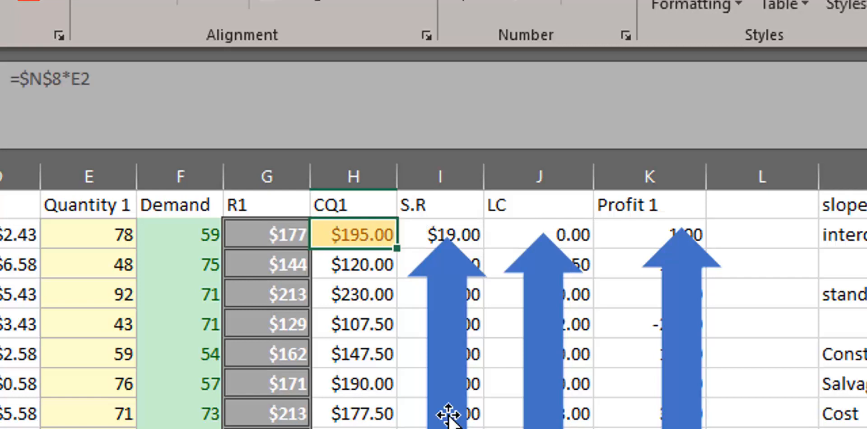
{"action": "left_click_drag", "start_coordinate": [398, 246], "coordinate": [397, 428]}
{"action": "scroll", "coordinate": [397, 427], "scroll_direction": "up", "scroll_amount": 15}
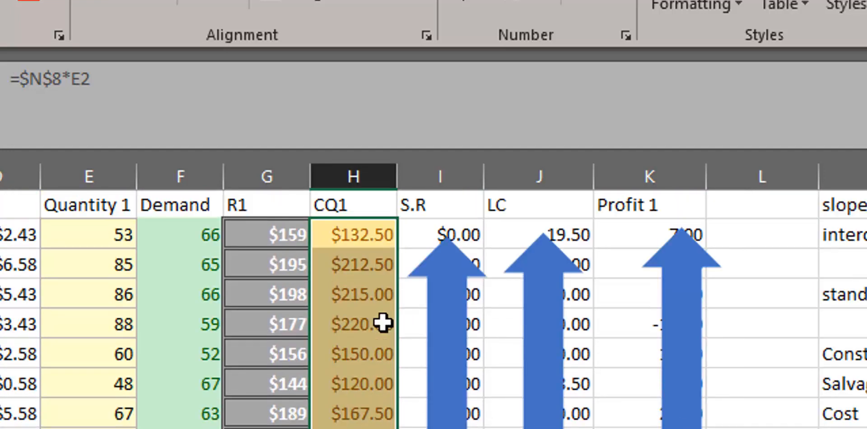
Check the filled CQ1 cost formulas in several rows for the fixed Cost reference and the row's own quantity.
{"action": "left_click", "coordinate": [357, 243]}
{"action": "left_click", "coordinate": [351, 271]}
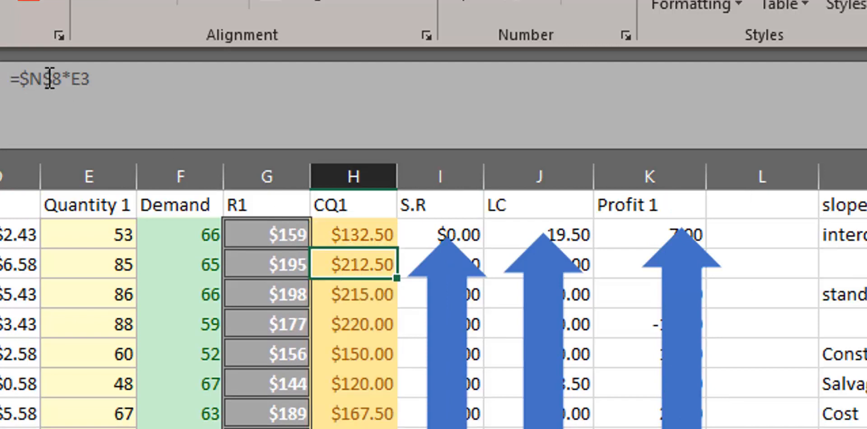
{"action": "left_click", "coordinate": [360, 305]}
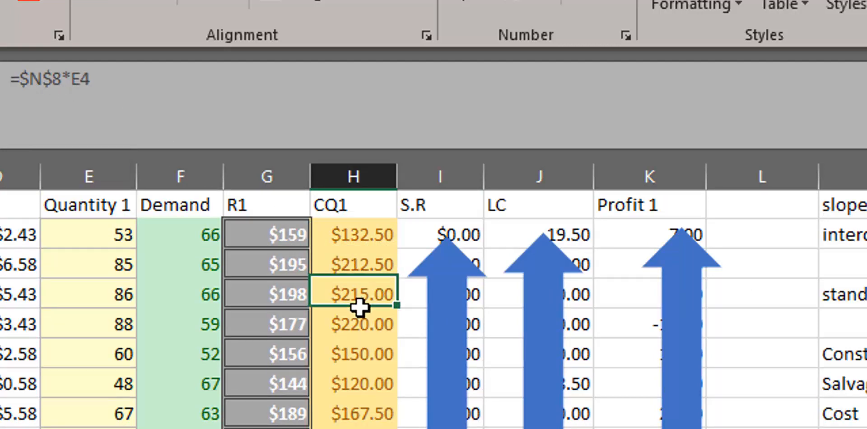
{"action": "left_click", "coordinate": [354, 416]}
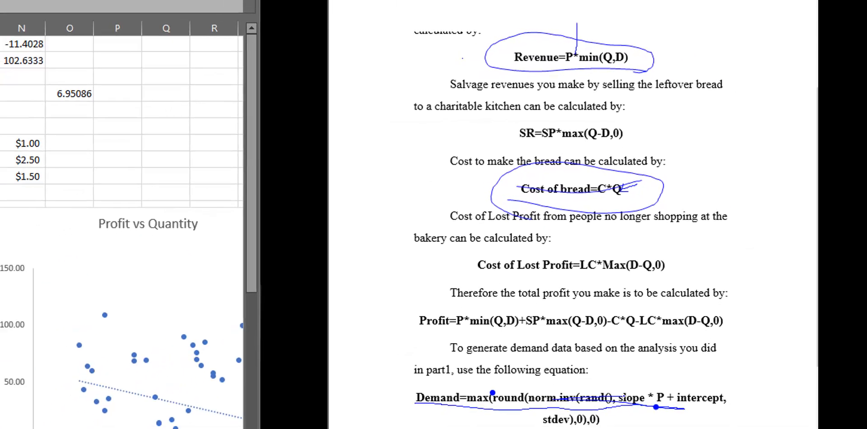
Mark the Demand and Revenue=P*min(Q,D) equations in ink in the snip.
{"action": "left_click_drag", "start_coordinate": [601, 384], "coordinate": [531, 379]}
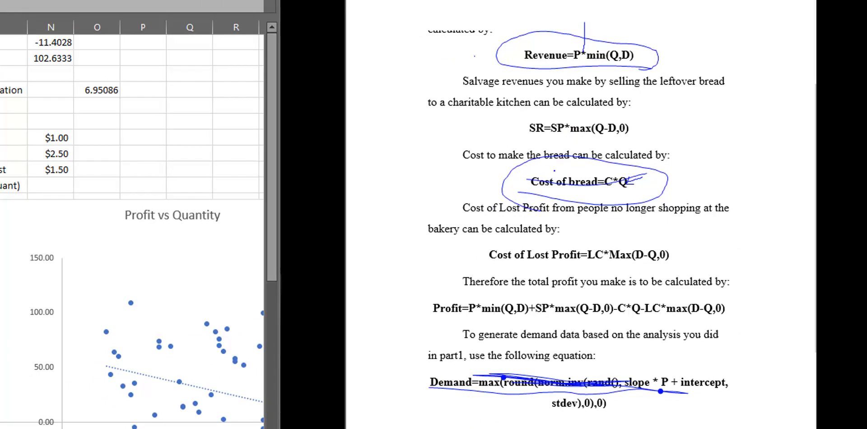
{"action": "mouse_move", "coordinate": [649, 49]}
{"action": "left_mouse_down"}
{"action": "mouse_move", "coordinate": [531, 51]}
{"action": "mouse_move", "coordinate": [599, 65]}
{"action": "left_mouse_up"}
{"action": "left_click_drag", "start_coordinate": [534, 61], "coordinate": [541, 63]}
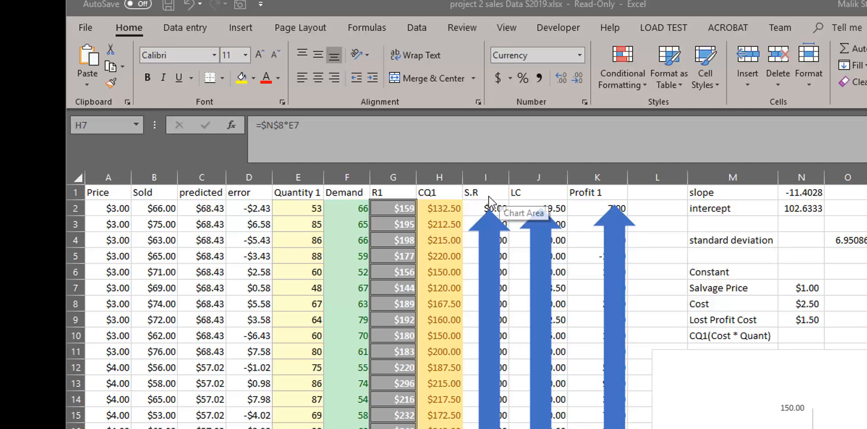
Move the arrow callout off the S.R column into the chart area and select the first S.R cell, I2.
{"action": "left_click", "coordinate": [487, 210]}
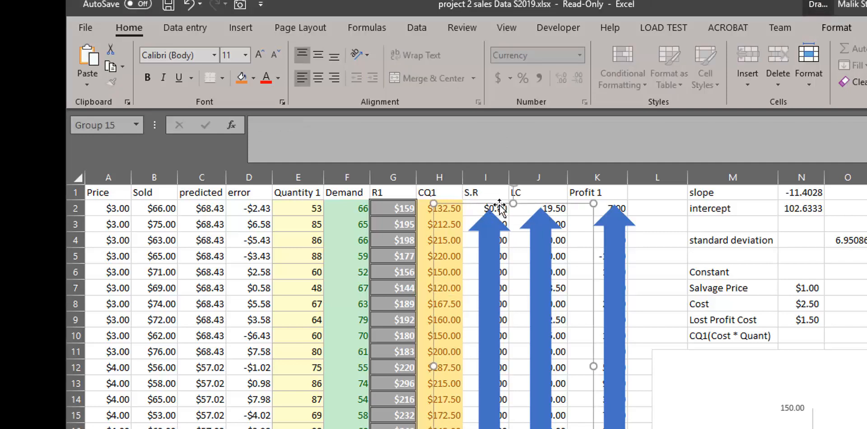
{"action": "left_click_drag", "start_coordinate": [500, 205], "coordinate": [852, 291]}
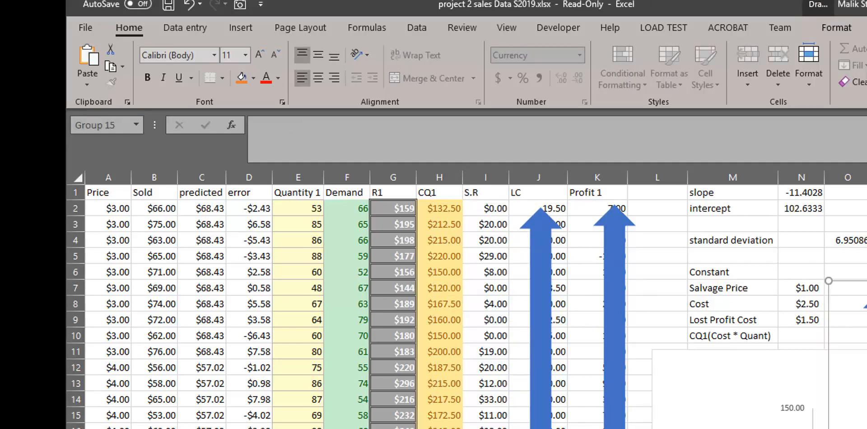
{"action": "left_click", "coordinate": [503, 207]}
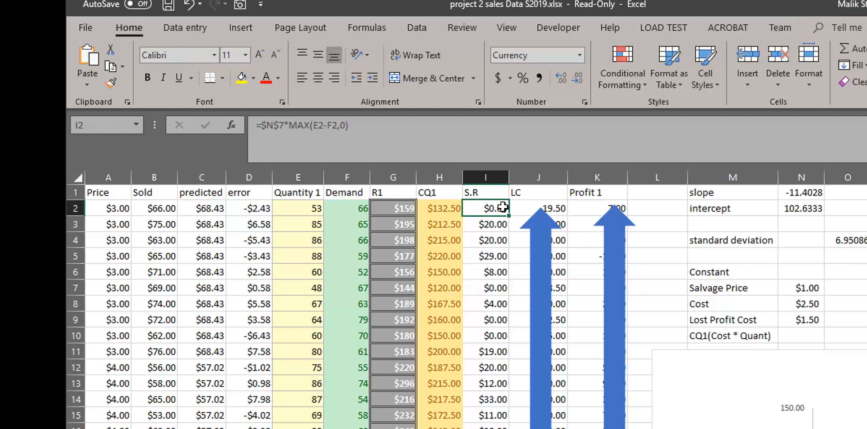
Examine the =$N$7*MAX(E2-F2,0) formula in I2, highlighting its Salvage Price reference and comparing it with the SR equation in the snip.
{"action": "left_click", "coordinate": [267, 127]}
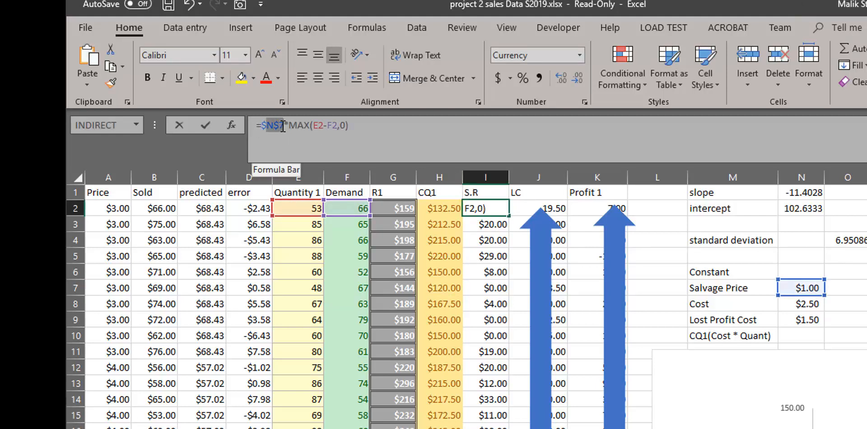
{"action": "left_click_drag", "start_coordinate": [282, 126], "coordinate": [284, 127]}
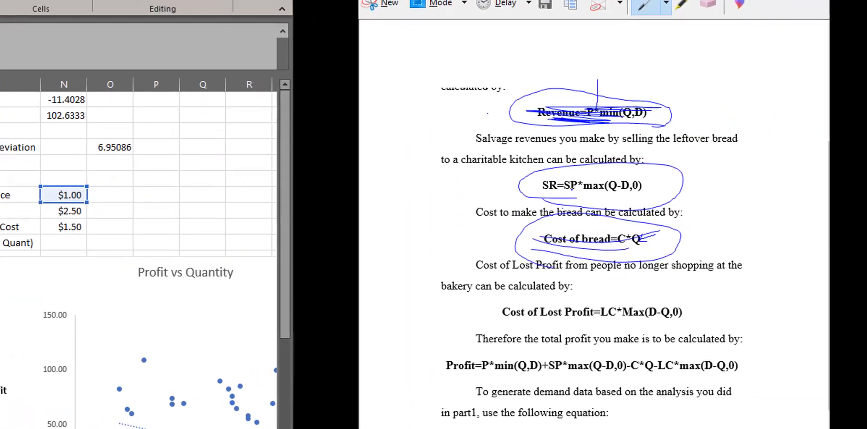
{"action": "key", "text": "Escape"}
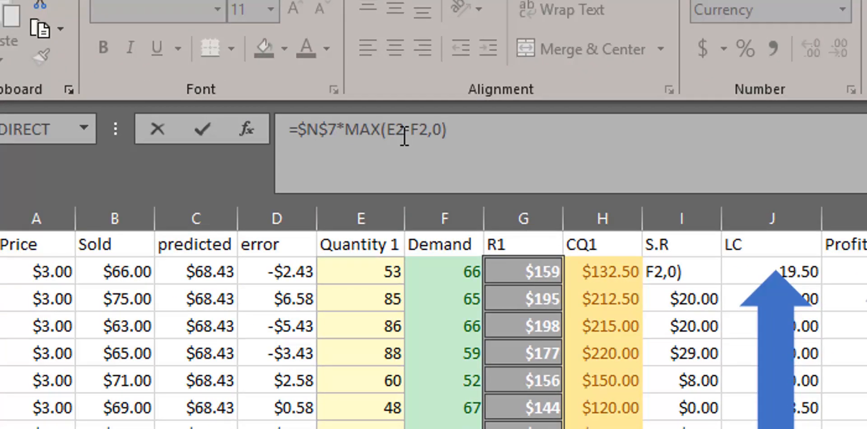
{"action": "left_click", "coordinate": [404, 136]}
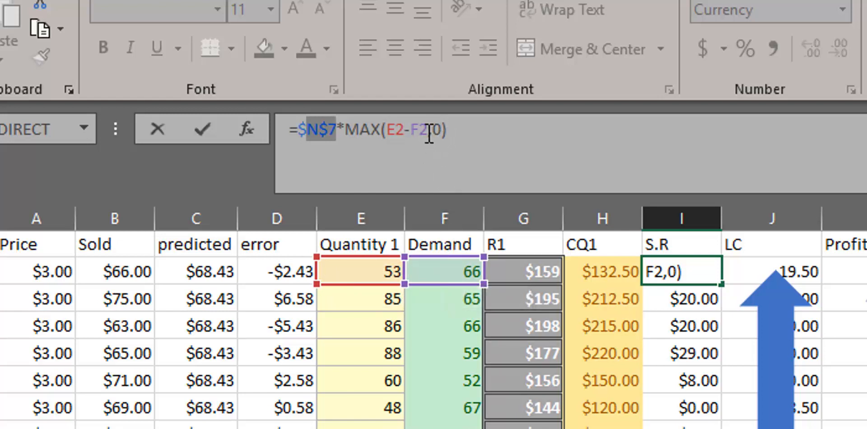
{"action": "left_click", "coordinate": [478, 136]}
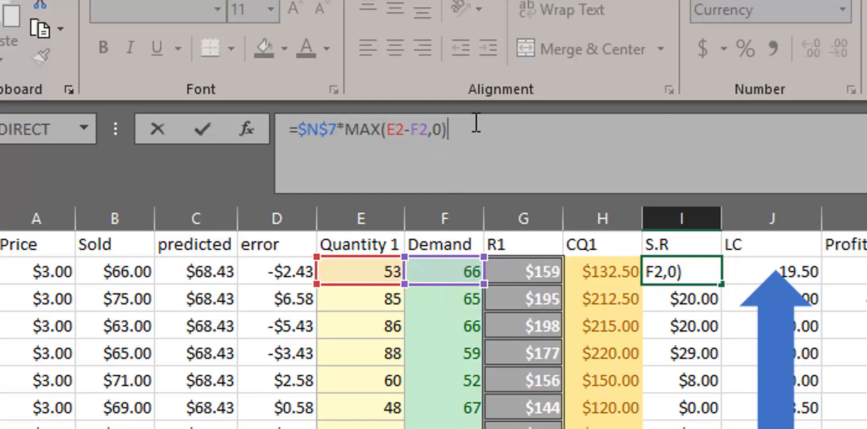
{"action": "key", "text": "Return"}
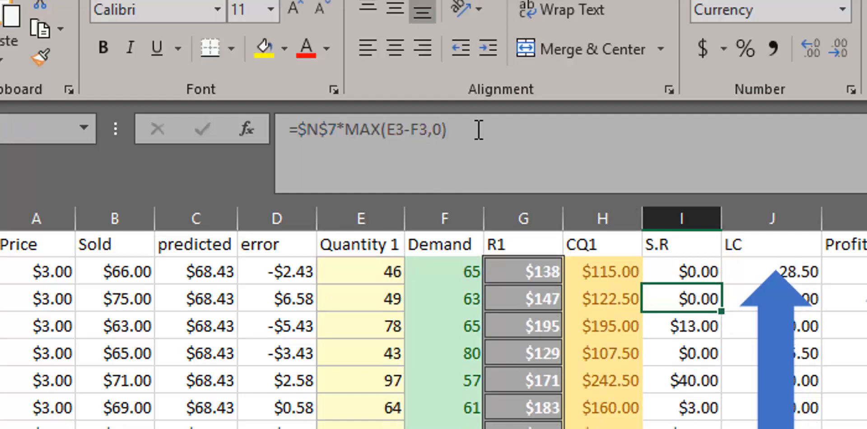
{"action": "left_click_drag", "start_coordinate": [479, 130], "coordinate": [178, 134]}
{"action": "type", "text": "="}
{"action": "left_click", "coordinate": [429, 279]}
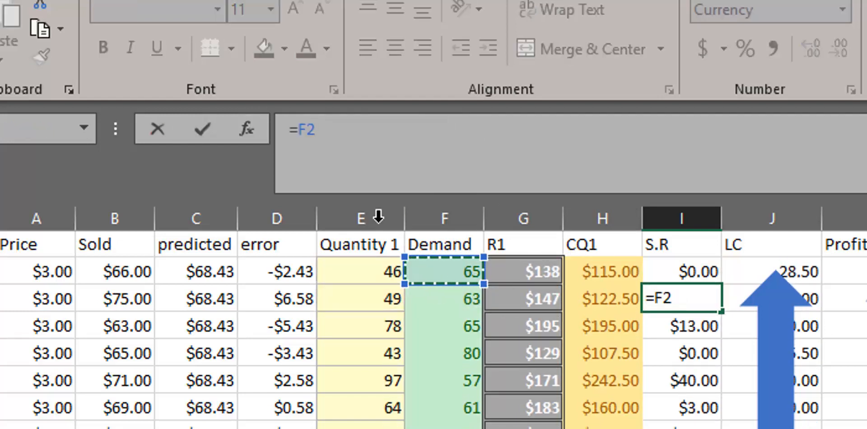
{"action": "key", "text": "Escape"}
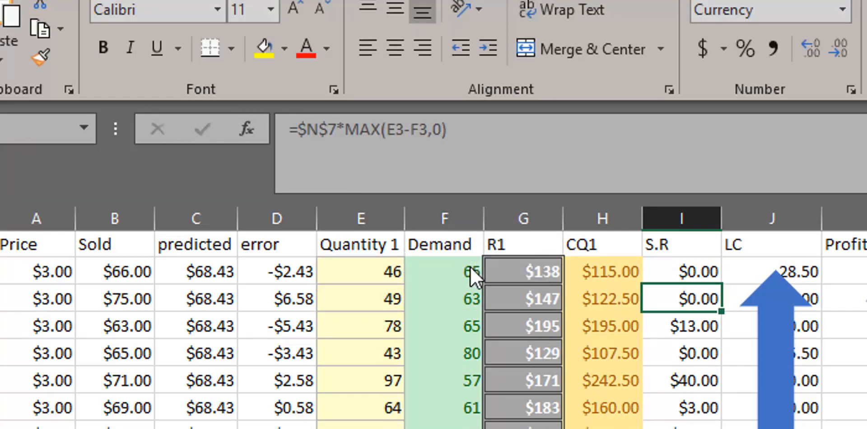
Inspect the first Demand and Quantity 1 cells and the salvage revenue formulas in I2 and I3.
{"action": "left_click", "coordinate": [452, 275]}
{"action": "left_click", "coordinate": [370, 264]}
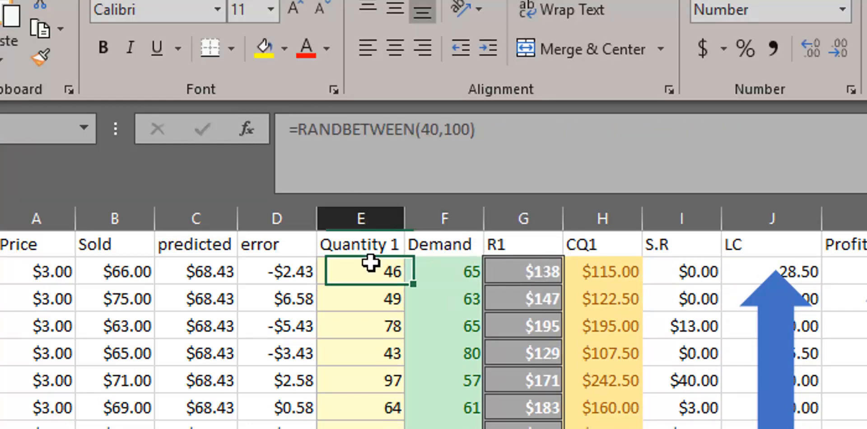
{"action": "left_click", "coordinate": [668, 273]}
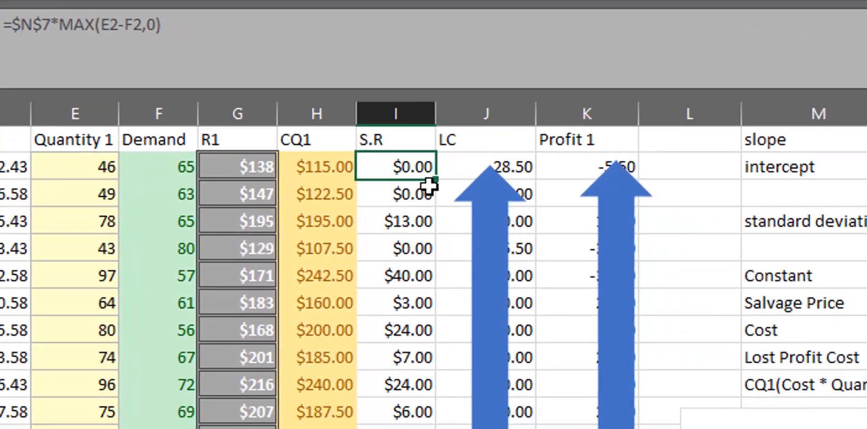
{"action": "left_click", "coordinate": [398, 204]}
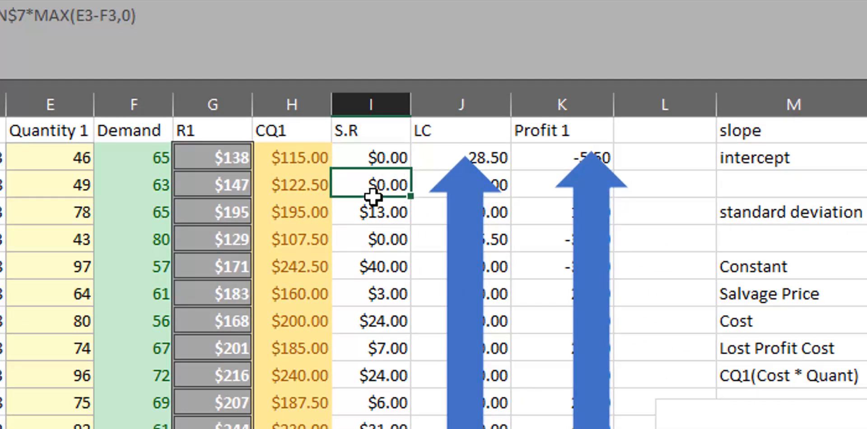
{"action": "left_click", "coordinate": [380, 156]}
{"action": "left_click", "coordinate": [386, 181]}
Shade cell I2 with a medium green fill and fill its salvage revenue formula down the S.R column.
{"action": "left_click", "coordinate": [393, 164]}
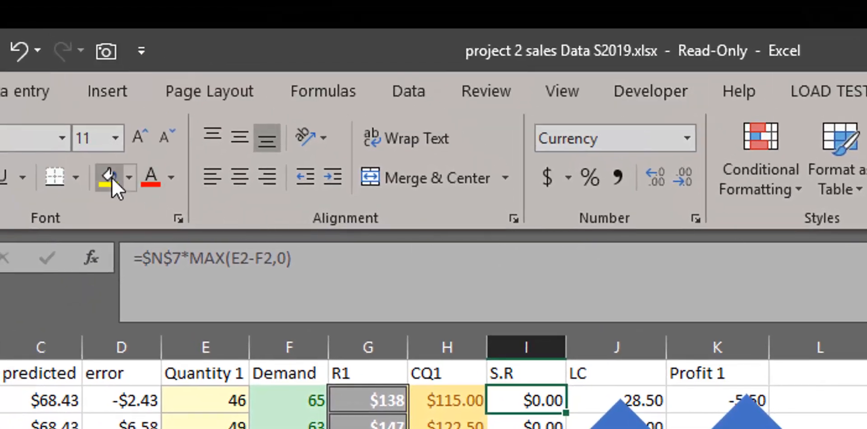
{"action": "left_click", "coordinate": [128, 185]}
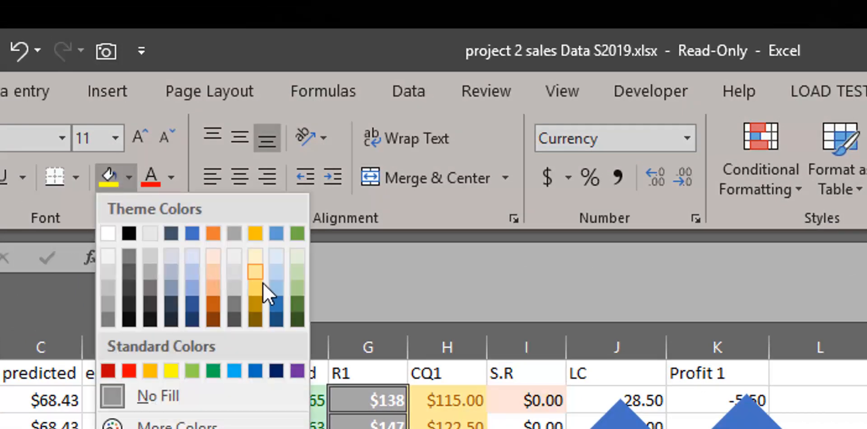
{"action": "left_click", "coordinate": [297, 288]}
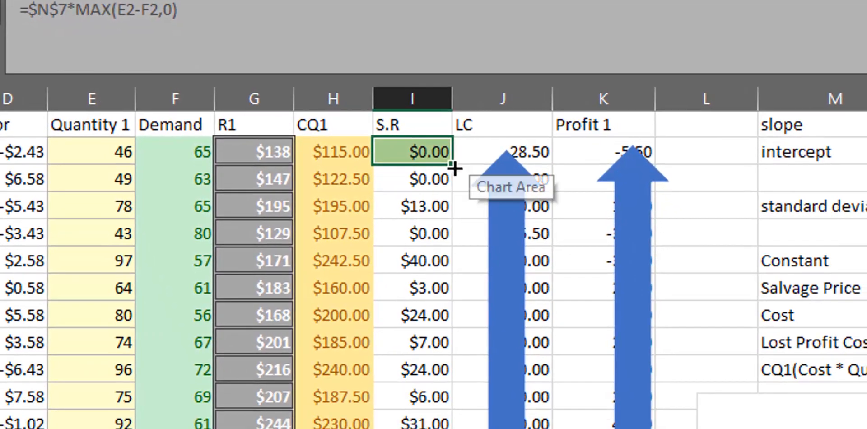
{"action": "left_click_drag", "start_coordinate": [450, 165], "coordinate": [440, 425]}
{"action": "scroll", "coordinate": [557, 366], "scroll_direction": "up", "scroll_amount": 20}
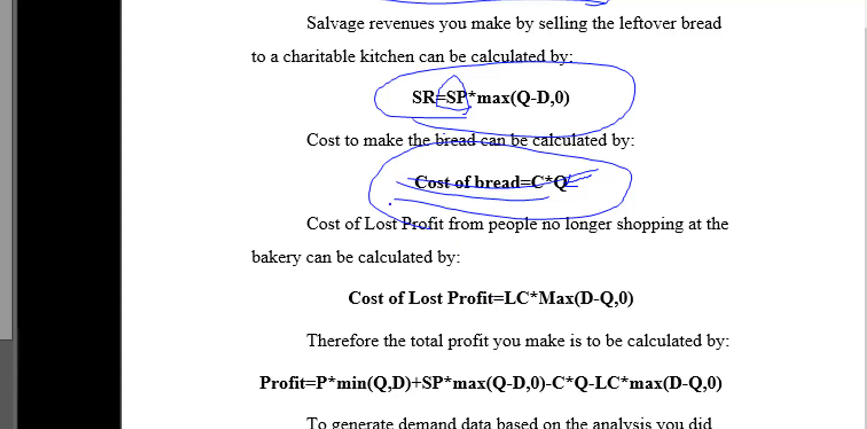
Circle and underline the Cost of Lost Profit=LC*Max(D-Q,0) equation in ink in the snip.
{"action": "mouse_move", "coordinate": [631, 282]}
{"action": "left_mouse_down"}
{"action": "mouse_move", "coordinate": [413, 285]}
{"action": "mouse_move", "coordinate": [337, 312]}
{"action": "mouse_move", "coordinate": [699, 321]}
{"action": "mouse_move", "coordinate": [577, 265]}
{"action": "left_mouse_up"}
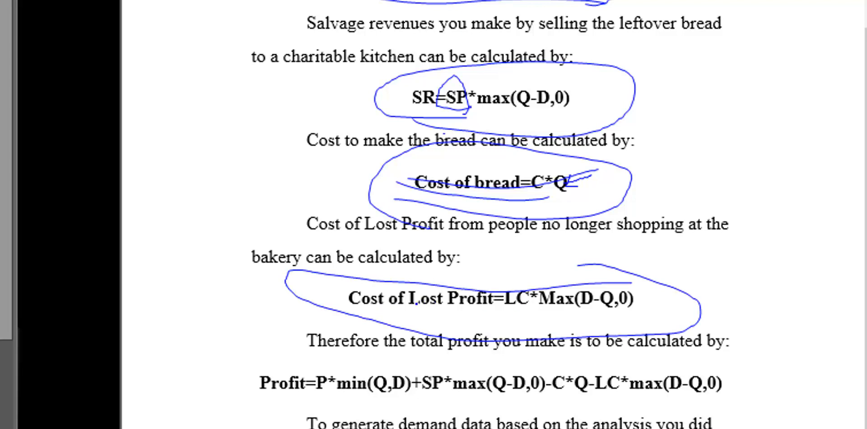
{"action": "left_click_drag", "start_coordinate": [450, 313], "coordinate": [343, 308]}
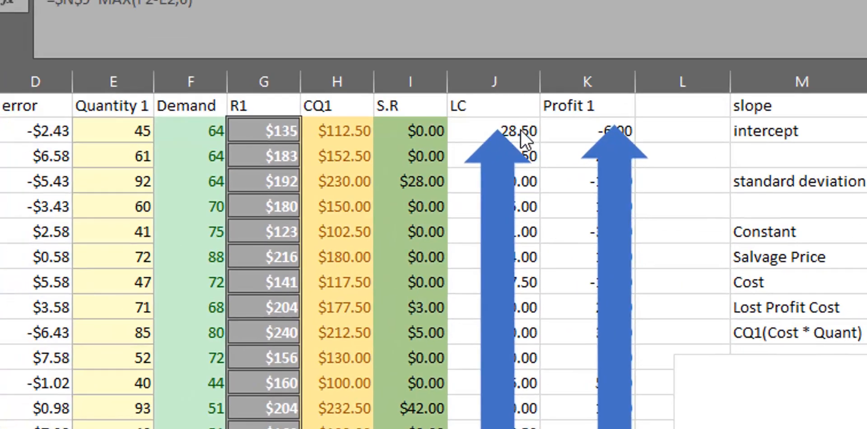
Examine the lost profit formula in J2 alongside the Lost Profit Cost constant in N9.
{"action": "left_click", "coordinate": [520, 130]}
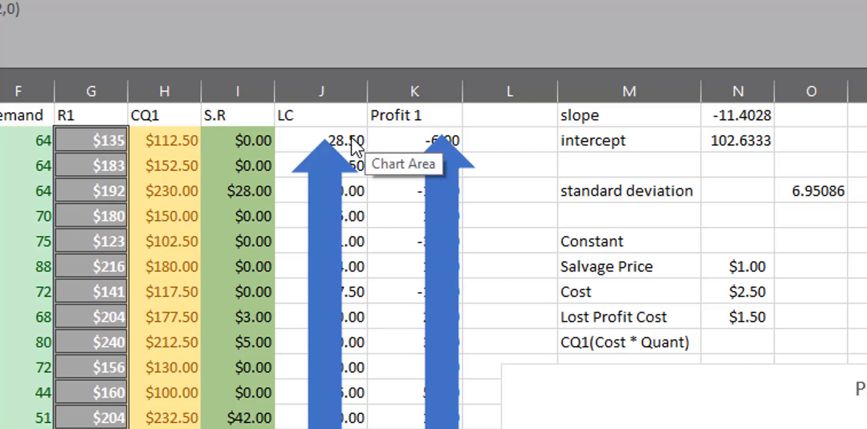
{"action": "left_click", "coordinate": [351, 137]}
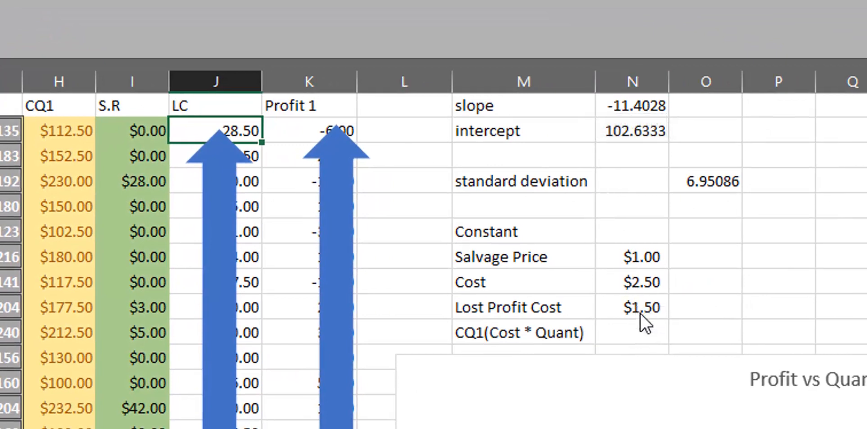
{"action": "left_click", "coordinate": [650, 307]}
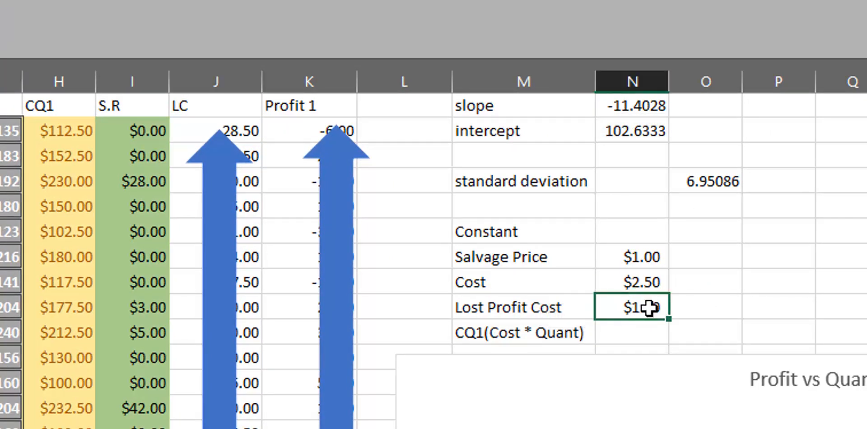
{"action": "left_click", "coordinate": [232, 131]}
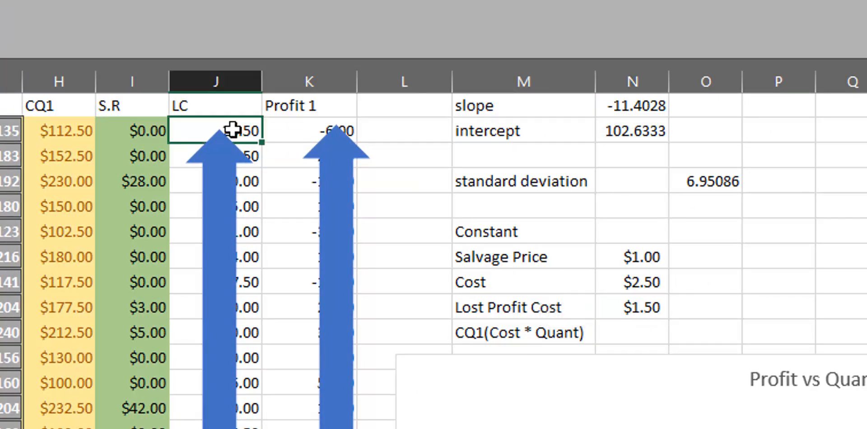
{"action": "left_click", "coordinate": [642, 311]}
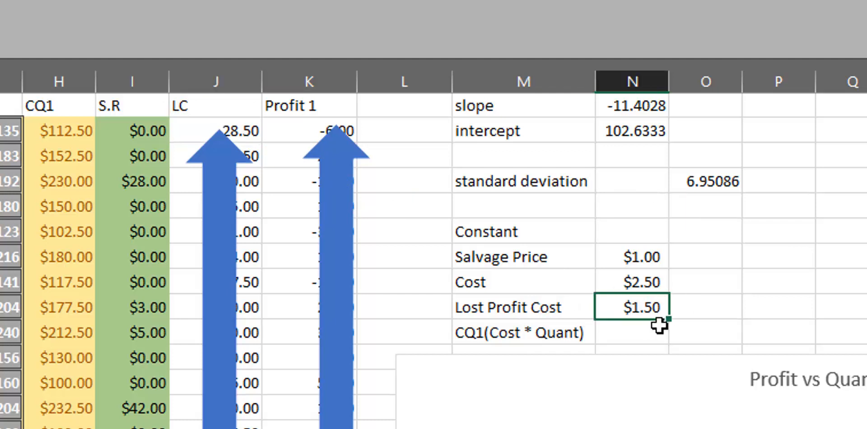
{"action": "left_click", "coordinate": [256, 132]}
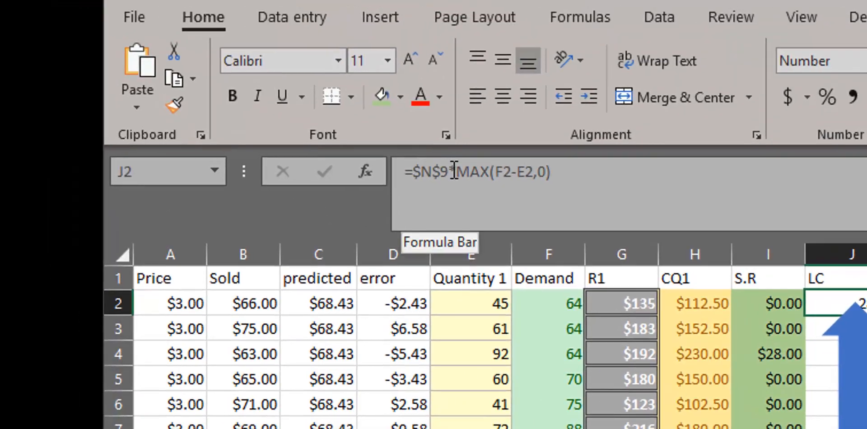
Examine the $N$9 reference and the MAX(F2-E2,0) arguments inside the formula of cell J2.
{"action": "left_click", "coordinate": [459, 176]}
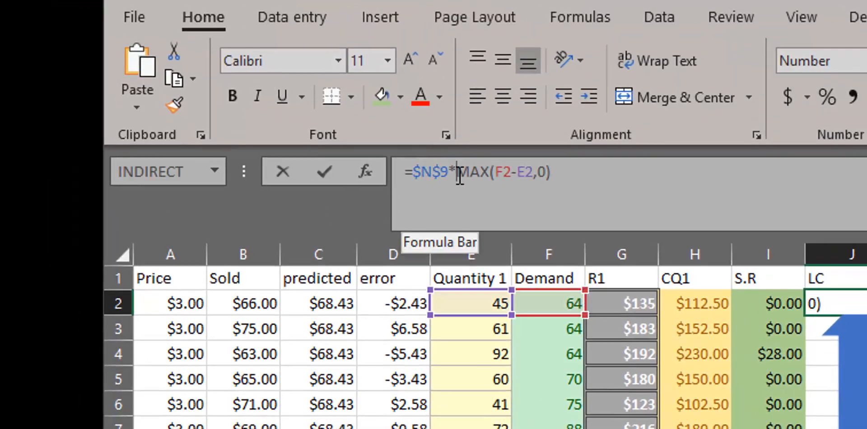
{"action": "left_click_drag", "start_coordinate": [449, 173], "coordinate": [408, 174]}
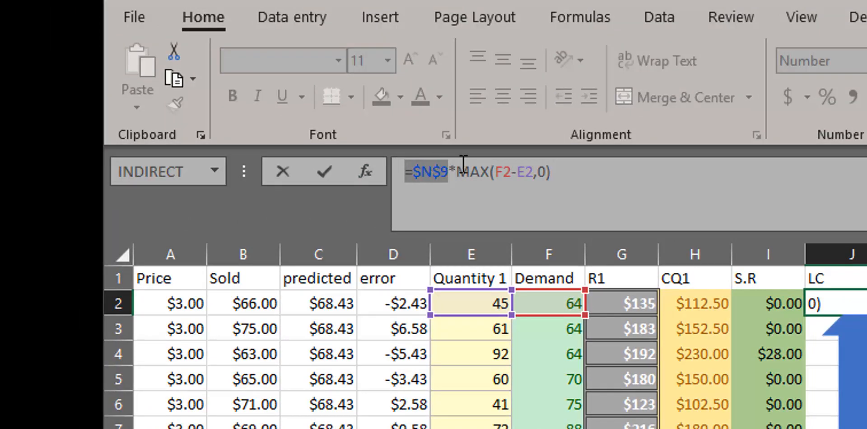
{"action": "left_click", "coordinate": [462, 176]}
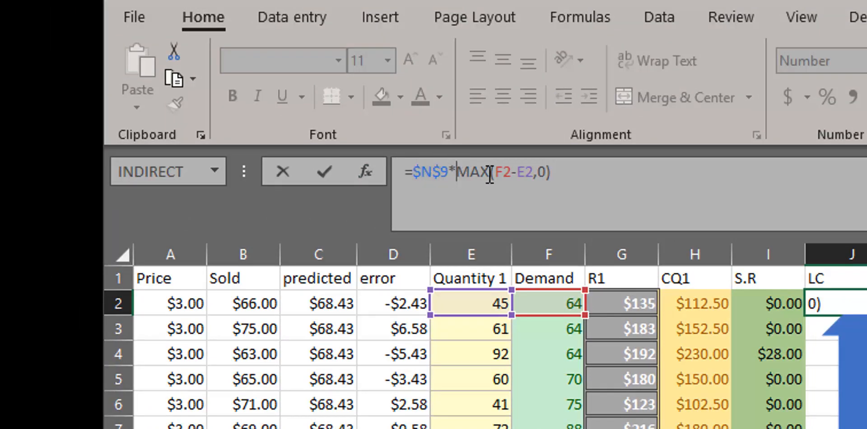
{"action": "left_click", "coordinate": [499, 173]}
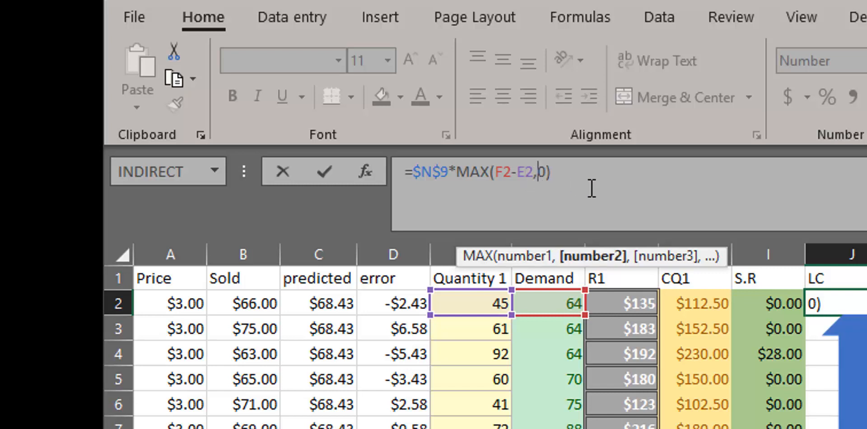
{"action": "triple_click", "coordinate": [450, 170]}
{"action": "left_click", "coordinate": [571, 165]}
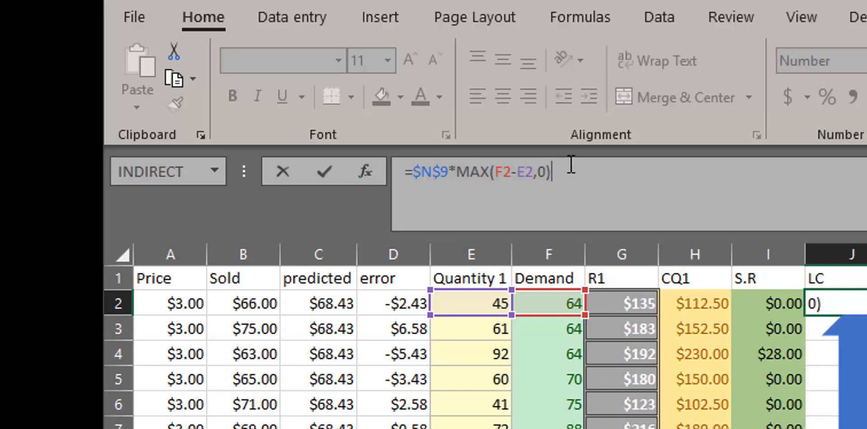
{"action": "key", "text": "Return"}
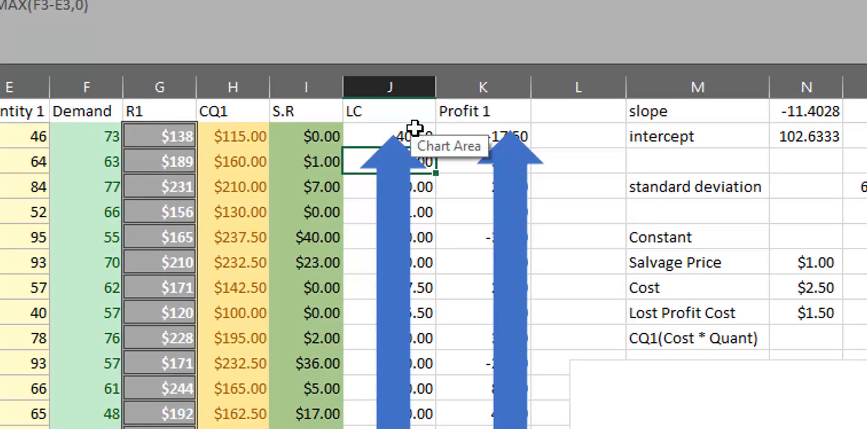
Shade cell J2 with a grey fill and fill its lost profit formula down the LC column.
{"action": "left_click", "coordinate": [362, 131]}
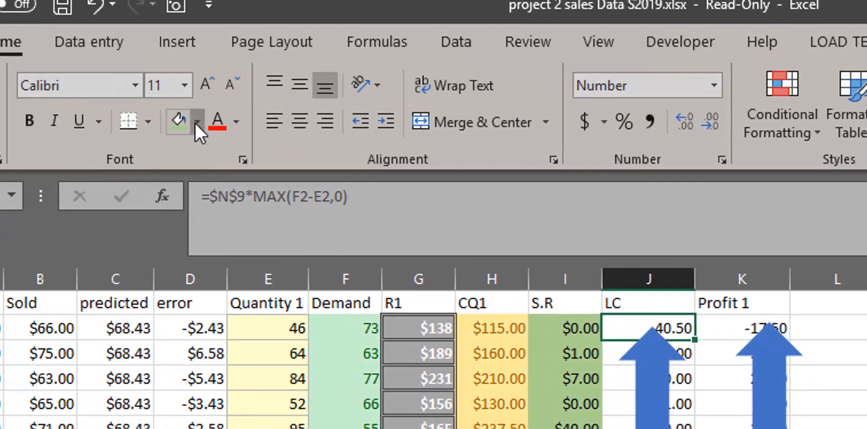
{"action": "left_click", "coordinate": [196, 122]}
{"action": "left_click", "coordinate": [177, 225]}
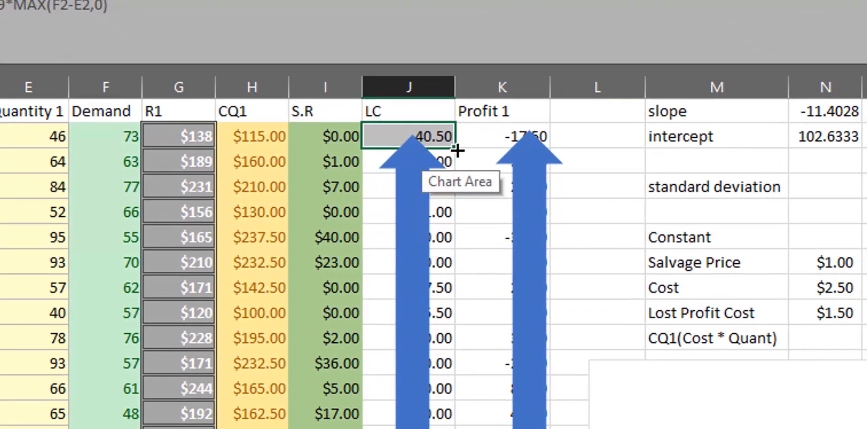
{"action": "left_click_drag", "start_coordinate": [457, 150], "coordinate": [454, 428]}
Delete the Lost of Profit Cost callout and its arrow covering the LC column.
{"action": "scroll", "coordinate": [433, 262], "scroll_direction": "up", "scroll_amount": 15}
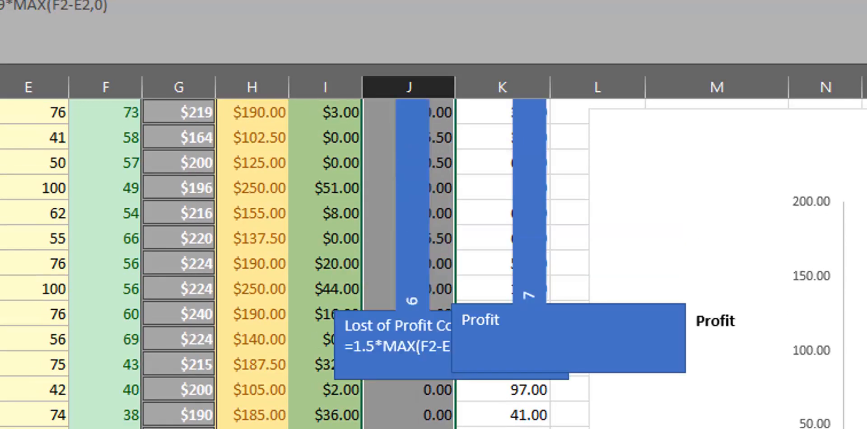
{"action": "left_click", "coordinate": [412, 222]}
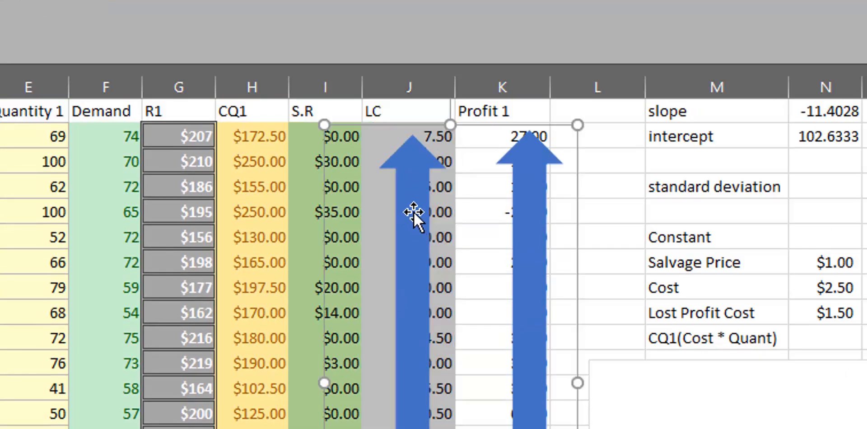
{"action": "key", "text": "Delete"}
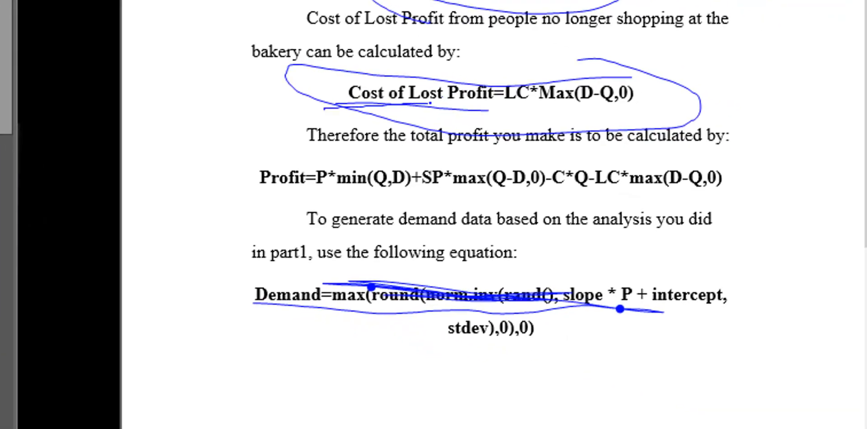
Switch to the snip and mark over the Cost of Lost Profit=LC*Max(D-Q,0) equation with further ink strokes.
{"action": "mouse_move", "coordinate": [463, 103]}
{"action": "left_mouse_down"}
{"action": "mouse_move", "coordinate": [689, 98]}
{"action": "mouse_move", "coordinate": [456, 83]}
{"action": "mouse_move", "coordinate": [654, 91]}
{"action": "left_mouse_up"}
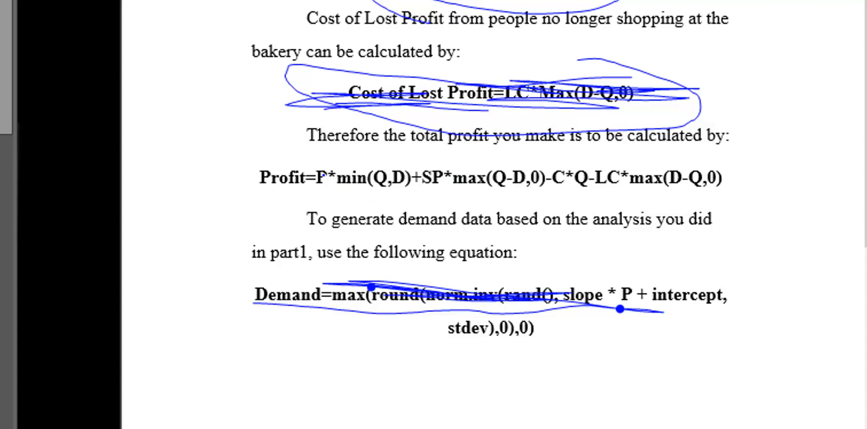
{"action": "scroll", "coordinate": [491, 214], "scroll_direction": "up", "scroll_amount": 5}
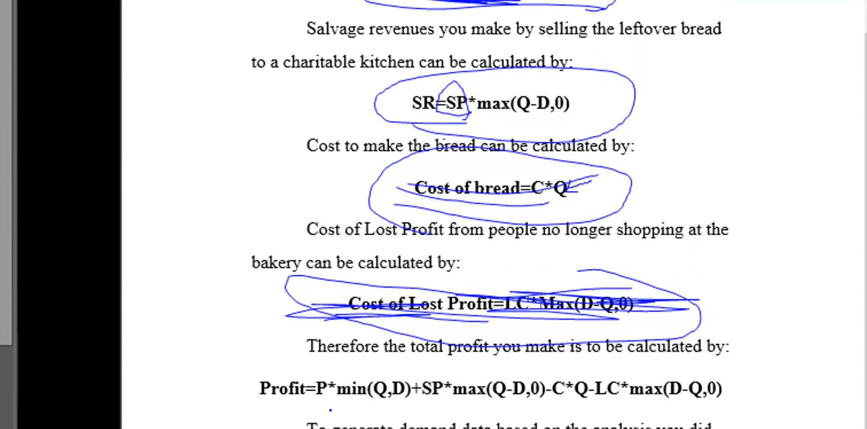
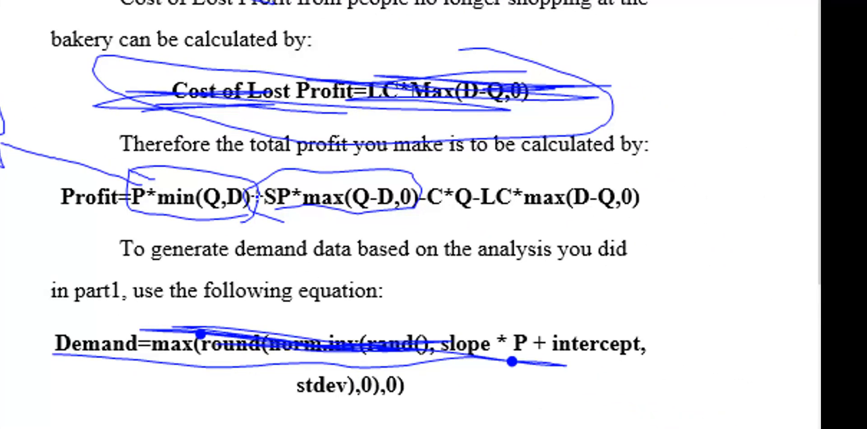
Mark the salvage, cost and lost profit terms of the Profit equation in ink, comparing them with the formula in cell K2.
{"action": "left_click_drag", "start_coordinate": [258, 197], "coordinate": [268, 171]}
{"action": "left_click_drag", "start_coordinate": [298, 201], "coordinate": [314, 151]}
{"action": "mouse_move", "coordinate": [427, 205]}
{"action": "left_mouse_down"}
{"action": "mouse_move", "coordinate": [616, 228]}
{"action": "mouse_move", "coordinate": [587, 176]}
{"action": "mouse_move", "coordinate": [426, 189]}
{"action": "left_mouse_up"}
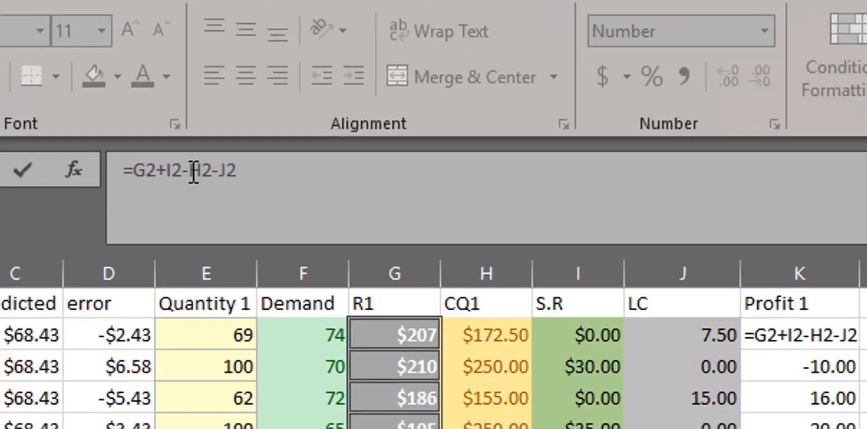
{"action": "left_click", "coordinate": [194, 175]}
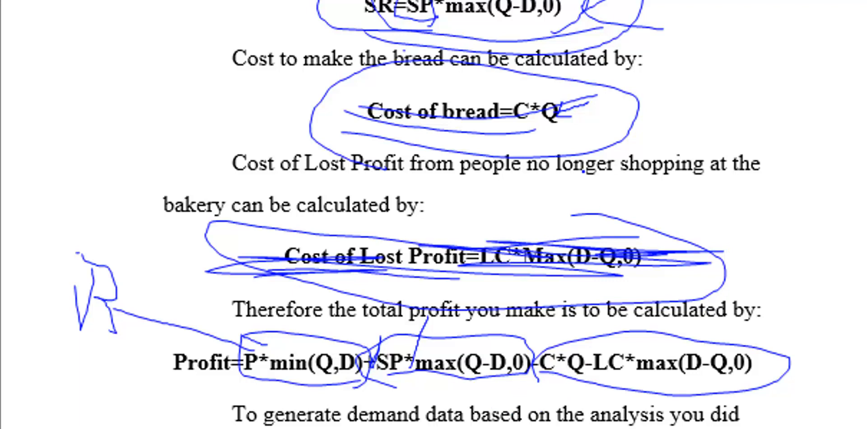
{"action": "mouse_move", "coordinate": [585, 115]}
{"action": "left_mouse_down"}
{"action": "mouse_move", "coordinate": [354, 133]}
{"action": "mouse_move", "coordinate": [465, 64]}
{"action": "mouse_move", "coordinate": [569, 140]}
{"action": "left_mouse_up"}
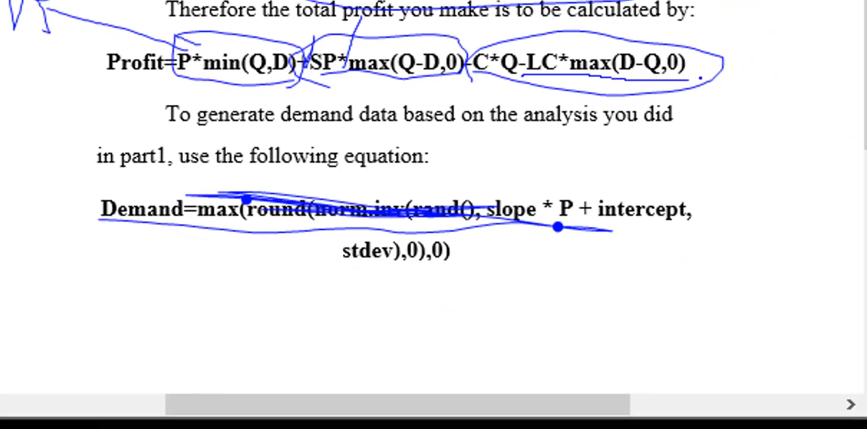
{"action": "mouse_move", "coordinate": [700, 77]}
{"action": "left_mouse_down"}
{"action": "mouse_move", "coordinate": [625, 30]}
{"action": "mouse_move", "coordinate": [515, 47]}
{"action": "mouse_move", "coordinate": [523, 75]}
{"action": "left_mouse_up"}
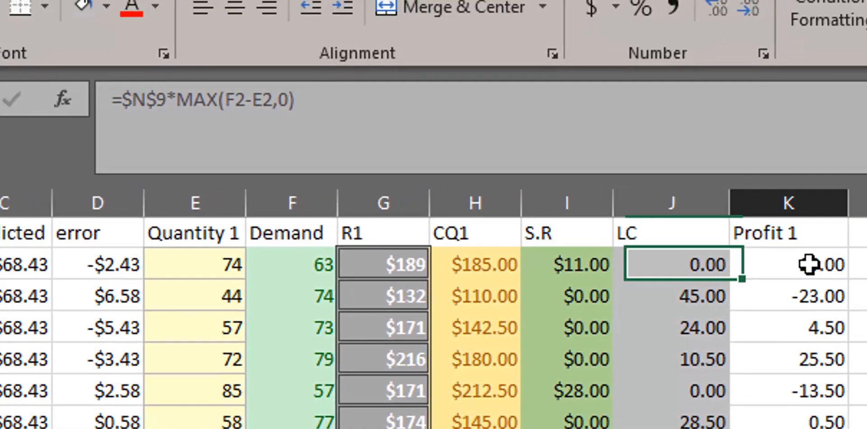
Examine the G2 reference inside the formula of cell K2.
{"action": "left_click", "coordinate": [813, 251]}
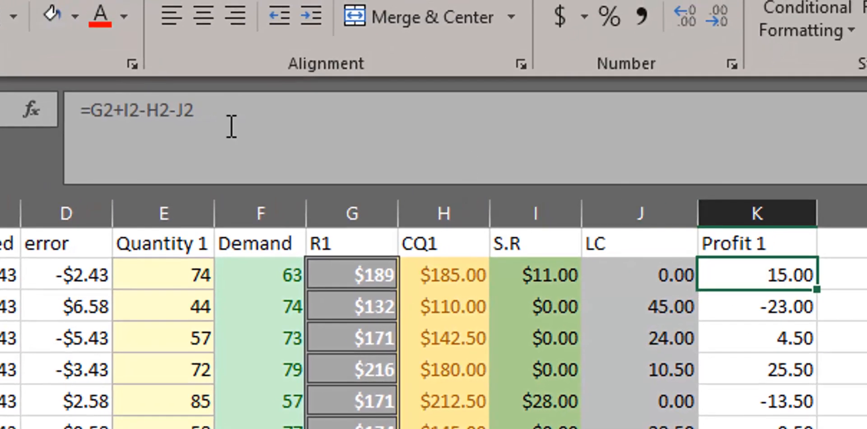
{"action": "left_click", "coordinate": [91, 111]}
{"action": "left_click_drag", "start_coordinate": [91, 111], "coordinate": [103, 111]}
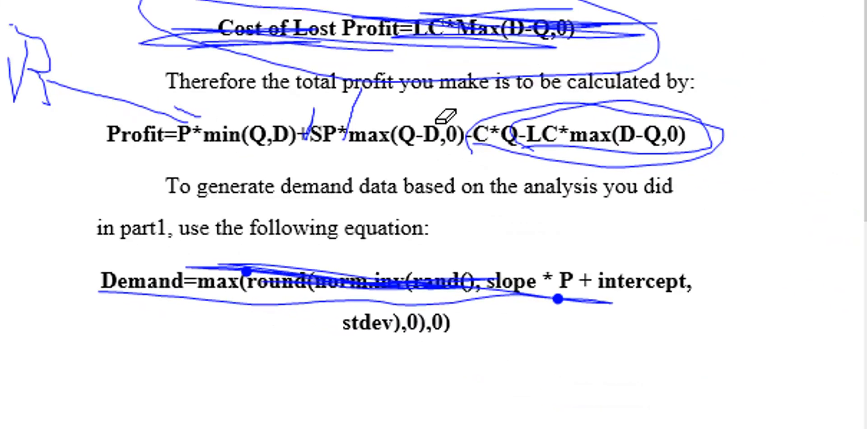
Erase the ink over the Profit equation and circle its P*min(Q,D), SP*max(Q-D,0), C*Q and LC*max(D-Q,0) terms separately.
{"action": "mouse_move", "coordinate": [446, 122]}
{"action": "left_mouse_down"}
{"action": "mouse_move", "coordinate": [705, 120]}
{"action": "mouse_move", "coordinate": [90, 90]}
{"action": "mouse_move", "coordinate": [237, 119]}
{"action": "left_mouse_up"}
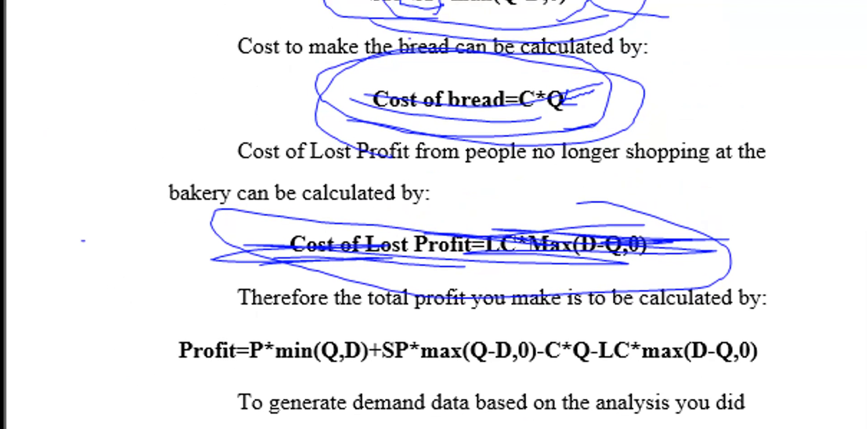
{"action": "mouse_move", "coordinate": [246, 374]}
{"action": "left_mouse_down"}
{"action": "mouse_move", "coordinate": [242, 332]}
{"action": "mouse_move", "coordinate": [375, 323]}
{"action": "mouse_move", "coordinate": [377, 368]}
{"action": "mouse_move", "coordinate": [198, 370]}
{"action": "left_mouse_up"}
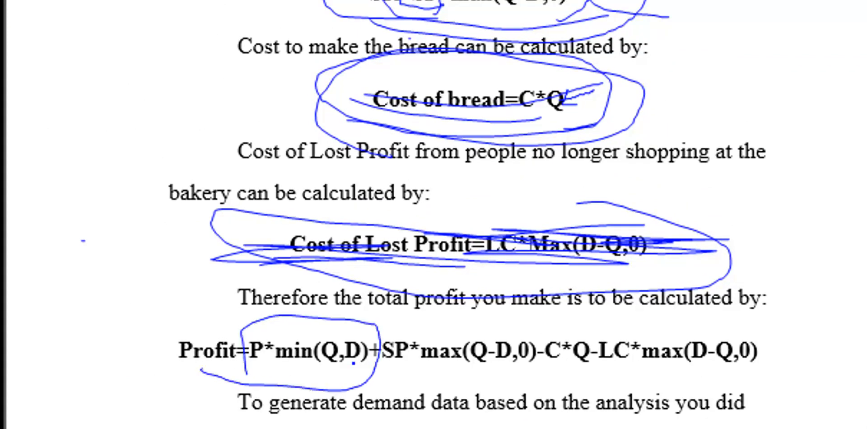
{"action": "mouse_move", "coordinate": [412, 326]}
{"action": "left_mouse_down"}
{"action": "mouse_move", "coordinate": [379, 377]}
{"action": "mouse_move", "coordinate": [519, 378]}
{"action": "mouse_move", "coordinate": [527, 362]}
{"action": "mouse_move", "coordinate": [532, 339]}
{"action": "mouse_move", "coordinate": [401, 324]}
{"action": "mouse_move", "coordinate": [384, 335]}
{"action": "left_mouse_up"}
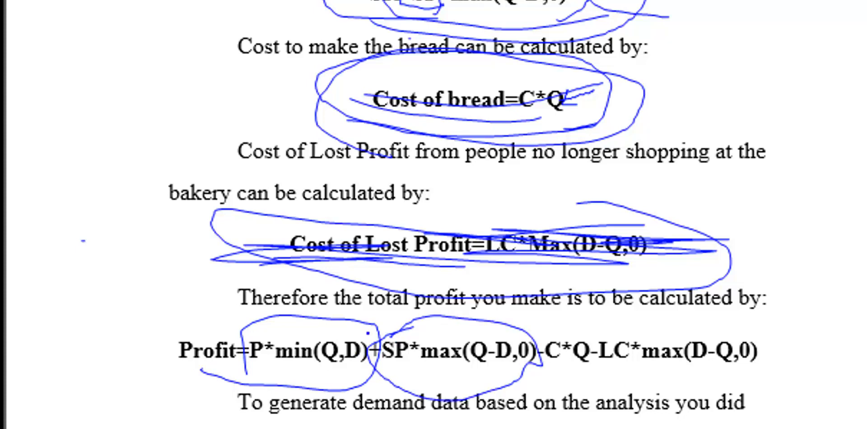
{"action": "left_click_drag", "start_coordinate": [541, 361], "coordinate": [525, 313]}
{"action": "mouse_move", "coordinate": [584, 326]}
{"action": "left_mouse_down"}
{"action": "mouse_move", "coordinate": [548, 341]}
{"action": "mouse_move", "coordinate": [558, 372]}
{"action": "mouse_move", "coordinate": [587, 322]}
{"action": "mouse_move", "coordinate": [598, 343]}
{"action": "mouse_move", "coordinate": [707, 404]}
{"action": "mouse_move", "coordinate": [674, 298]}
{"action": "mouse_move", "coordinate": [585, 350]}
{"action": "left_mouse_up"}
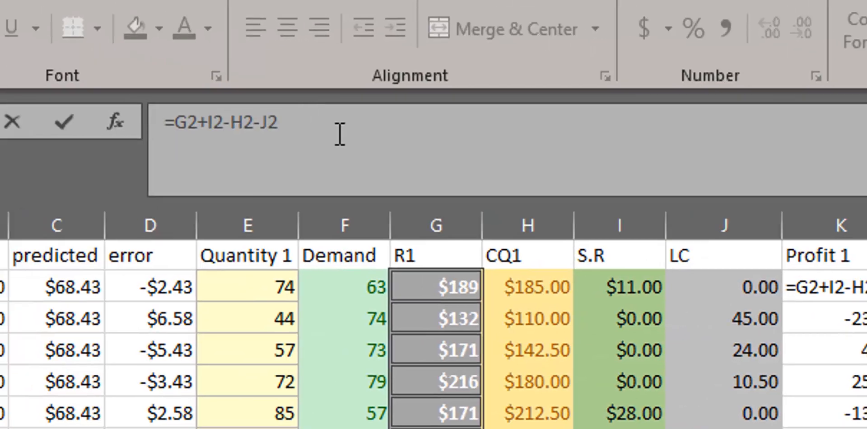
Examine the terms of the =G2+I2-H2-J2 formula in cell K2 and leave the cell selected.
{"action": "left_click_drag", "start_coordinate": [187, 122], "coordinate": [110, 119]}
{"action": "left_click_drag", "start_coordinate": [278, 122], "coordinate": [85, 111]}
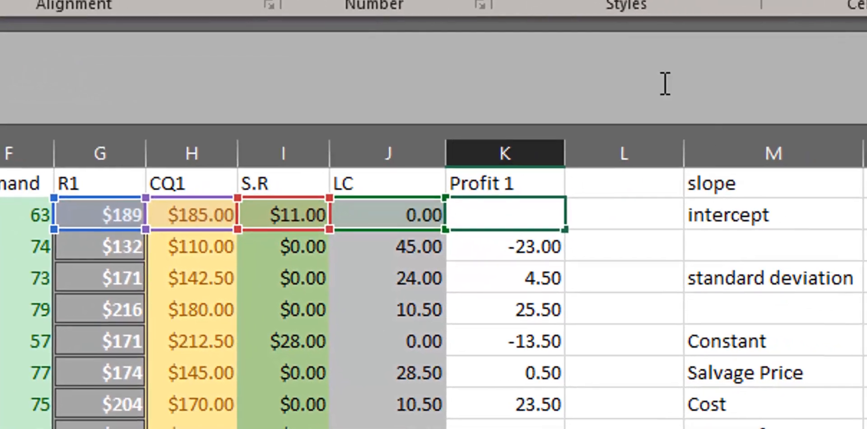
{"action": "key", "text": "ctrl+Return"}
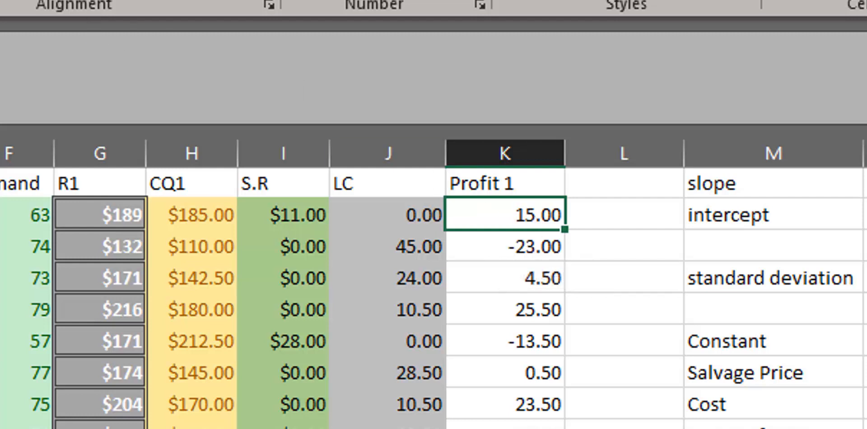
Shade cell K2 with a dark gold fill and fill its profit formula down the Profit 1 column.
{"action": "left_click", "coordinate": [0, 1]}
{"action": "left_click", "coordinate": [0, 101]}
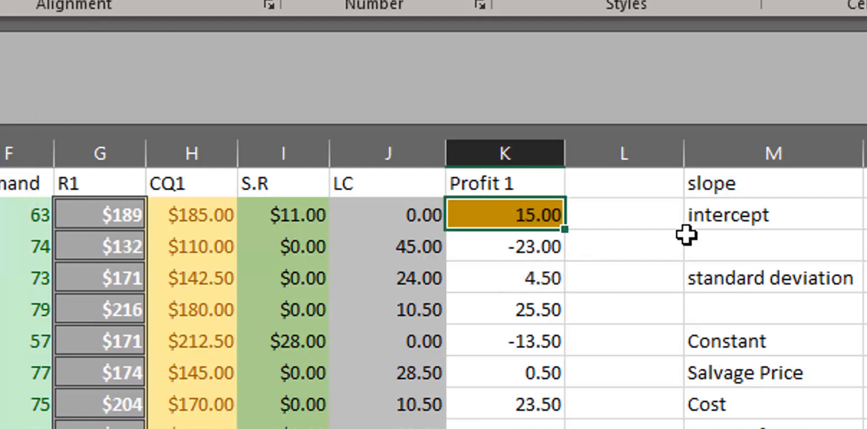
{"action": "left_click_drag", "start_coordinate": [565, 228], "coordinate": [551, 428]}
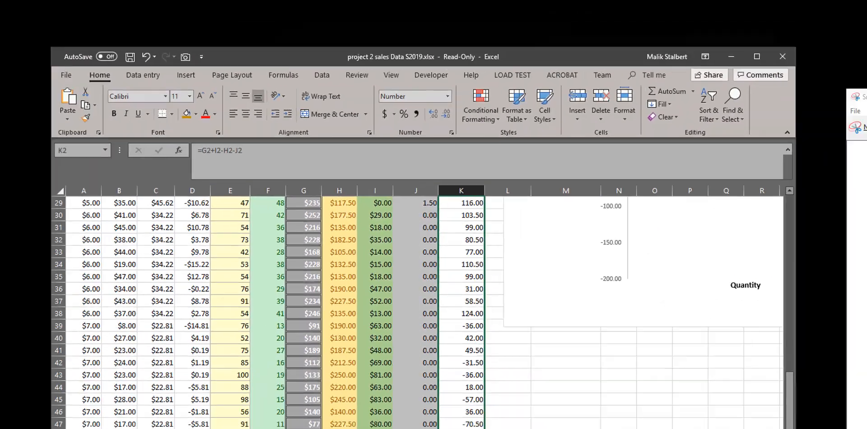
{"action": "left_click_drag", "start_coordinate": [497, 428], "coordinate": [341, 361]}
{"action": "scroll", "coordinate": [491, 418], "scroll_direction": "up", "scroll_amount": 10}
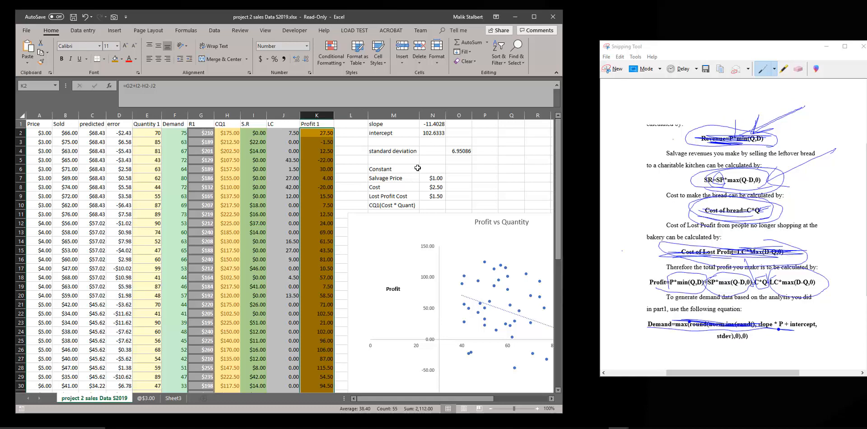
Review the slope, intercept and standard deviation entries together with the constants listed below them.
{"action": "left_click", "coordinate": [388, 124]}
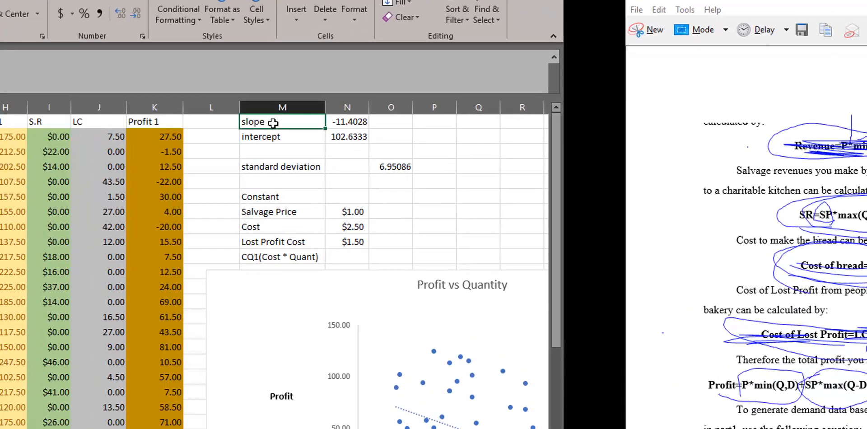
{"action": "left_click", "coordinate": [271, 136]}
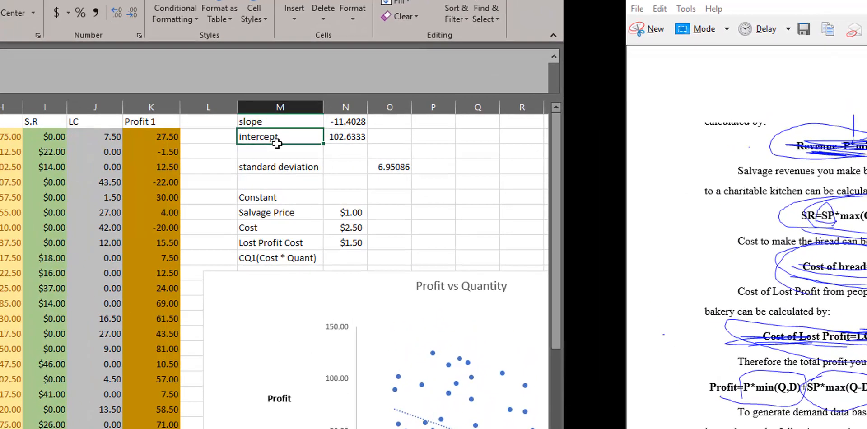
{"action": "left_click", "coordinate": [296, 171]}
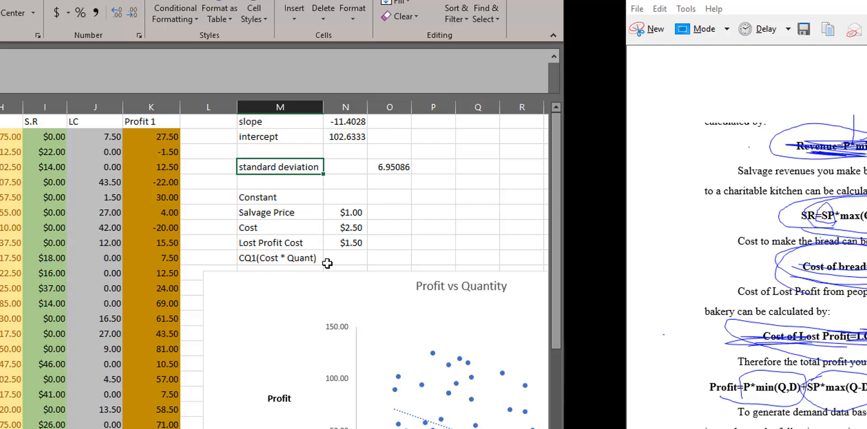
{"action": "scroll", "coordinate": [397, 155], "scroll_direction": "down", "scroll_amount": 3}
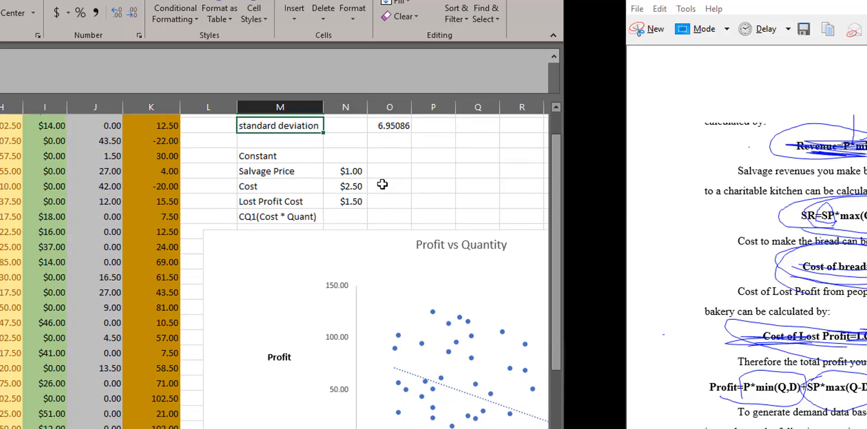
{"action": "scroll", "coordinate": [378, 199], "scroll_direction": "up", "scroll_amount": 3}
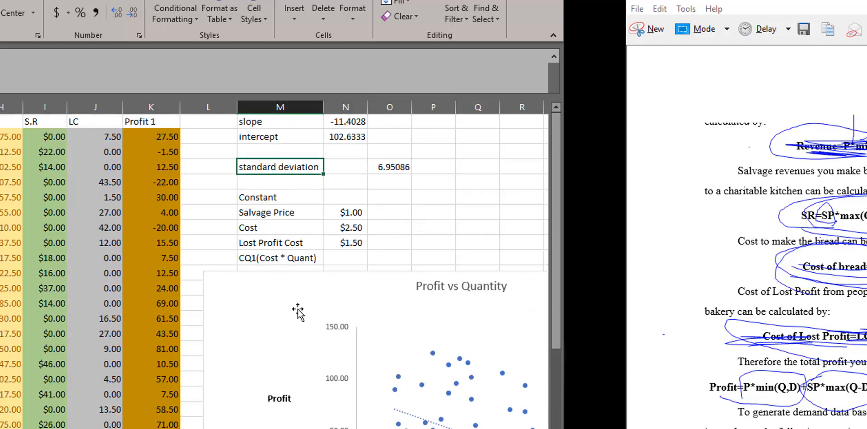
Examine the Profit vs Quantity scatter chart with its trendline and equation.
{"action": "left_click", "coordinate": [385, 300]}
{"action": "scroll", "coordinate": [385, 300], "scroll_direction": "down", "scroll_amount": 4}
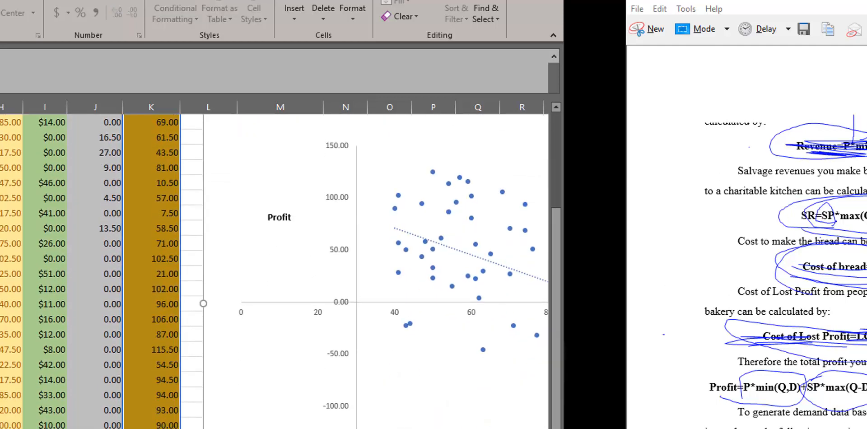
{"action": "scroll", "coordinate": [273, 192], "scroll_direction": "right", "scroll_amount": 5}
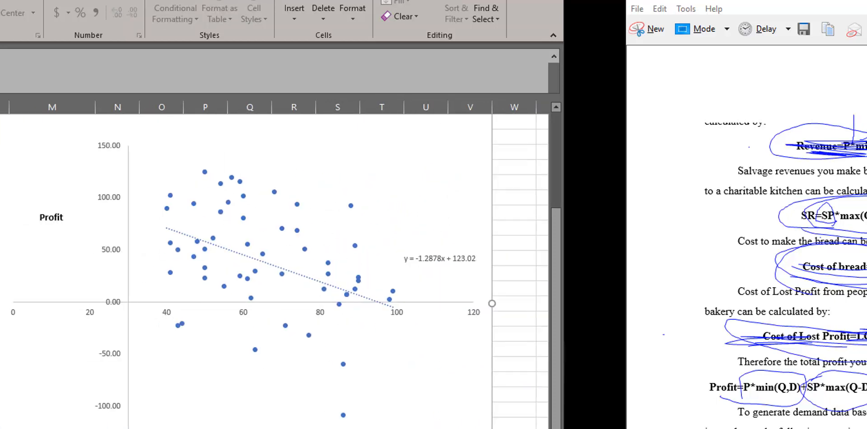
{"action": "scroll", "coordinate": [394, 367], "scroll_direction": "left", "scroll_amount": 5}
{"action": "scroll", "coordinate": [394, 367], "scroll_direction": "up", "scroll_amount": 4}
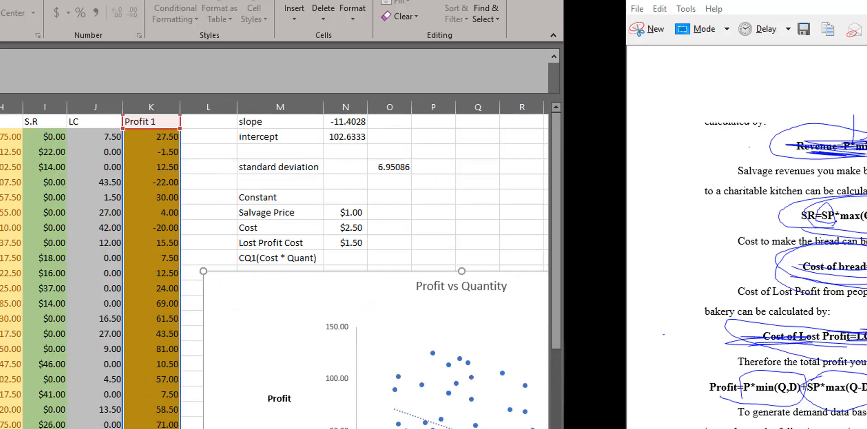